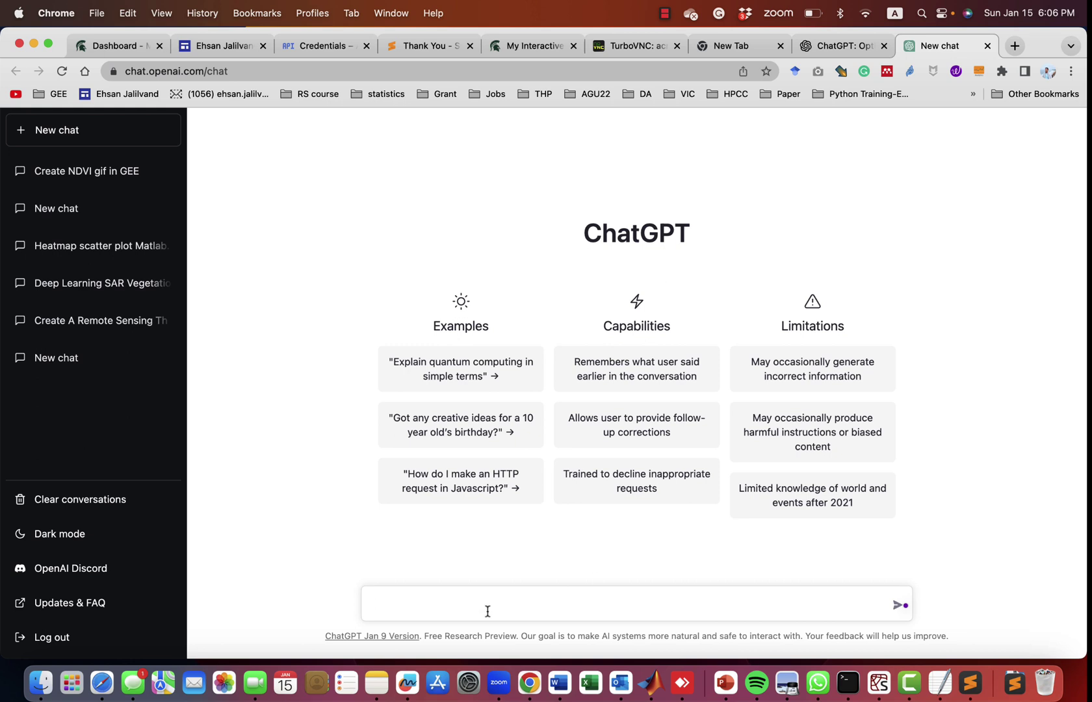
type("make an NDVI map in g")
type("oogl")
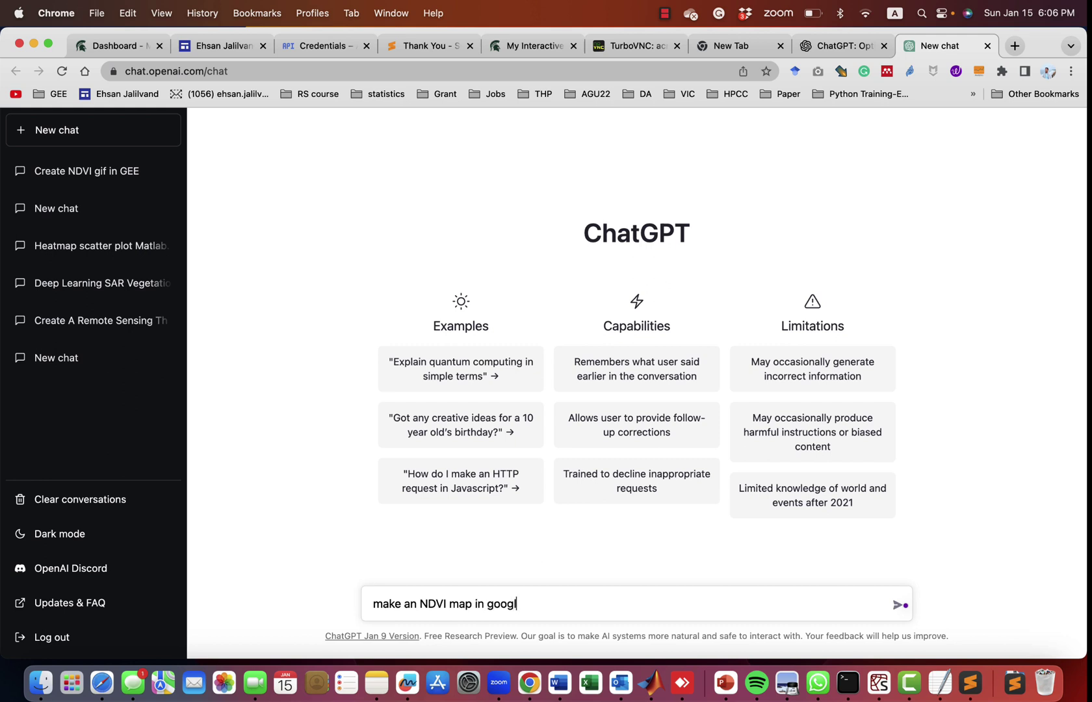
type("th ")
type("gine")
Ask ChatGPT to 'make an NDVI map in google earth engine'
key("Return")
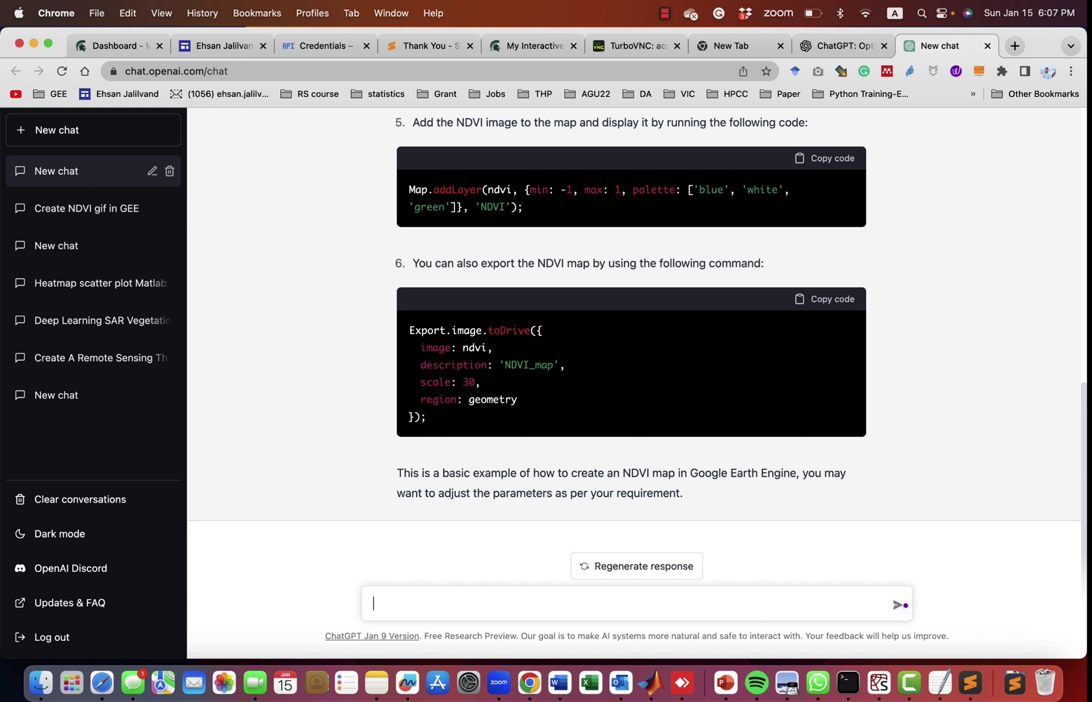
type("can you cro")
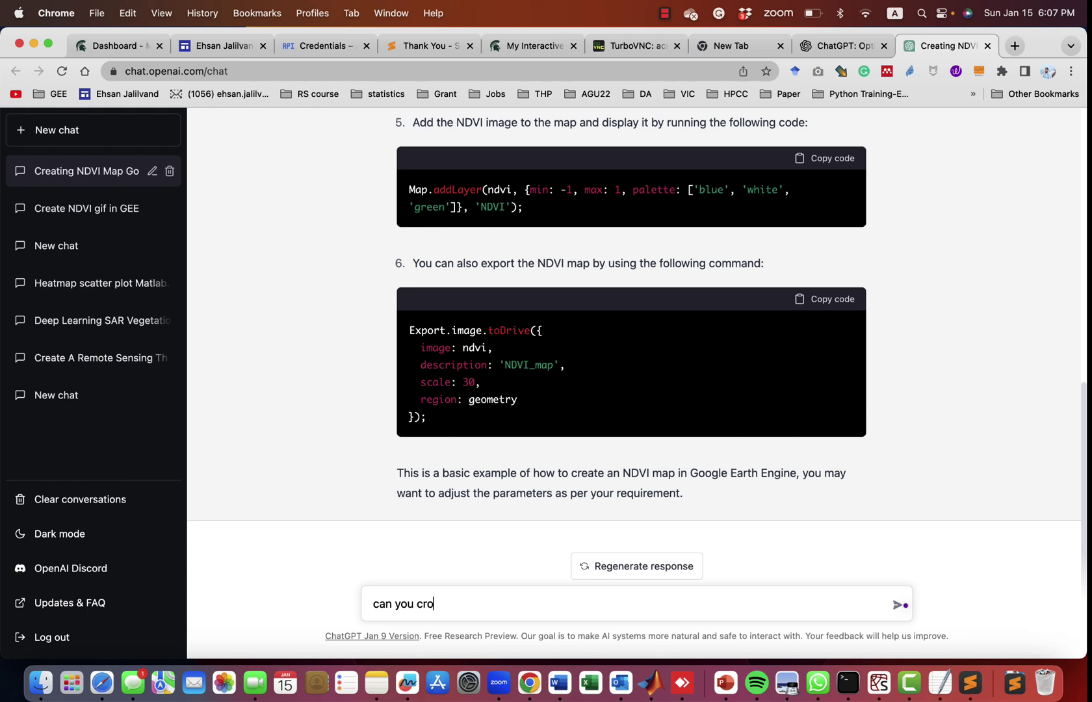
type("p it for us ")
type("and give ")
type("me the")
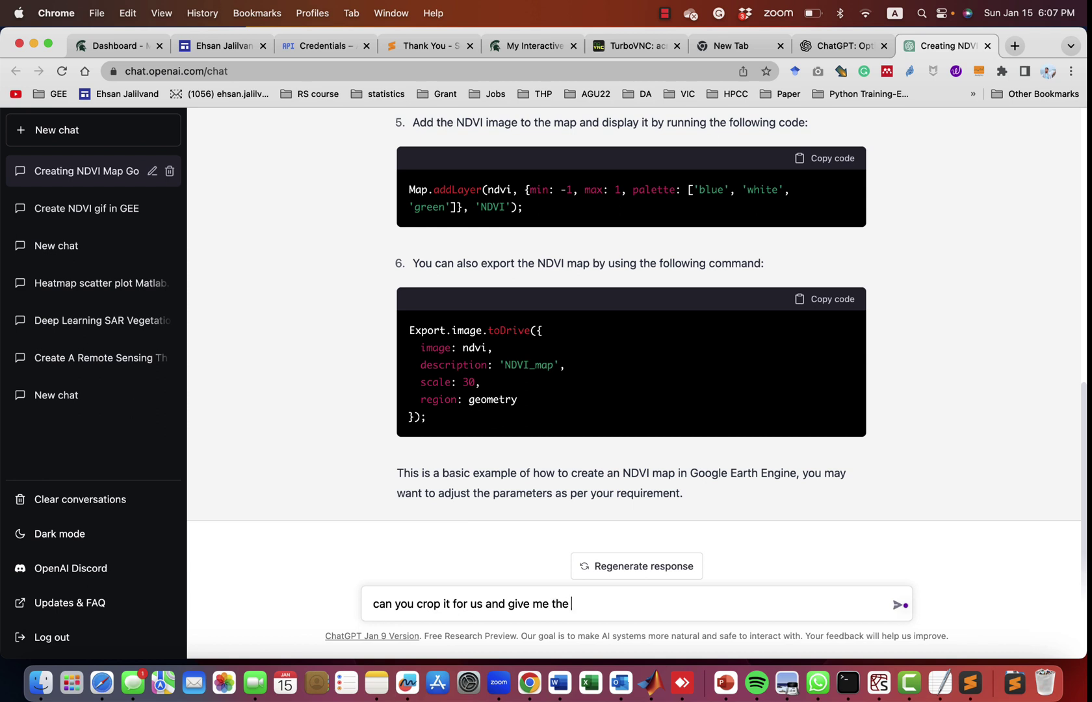
type("code all at once")
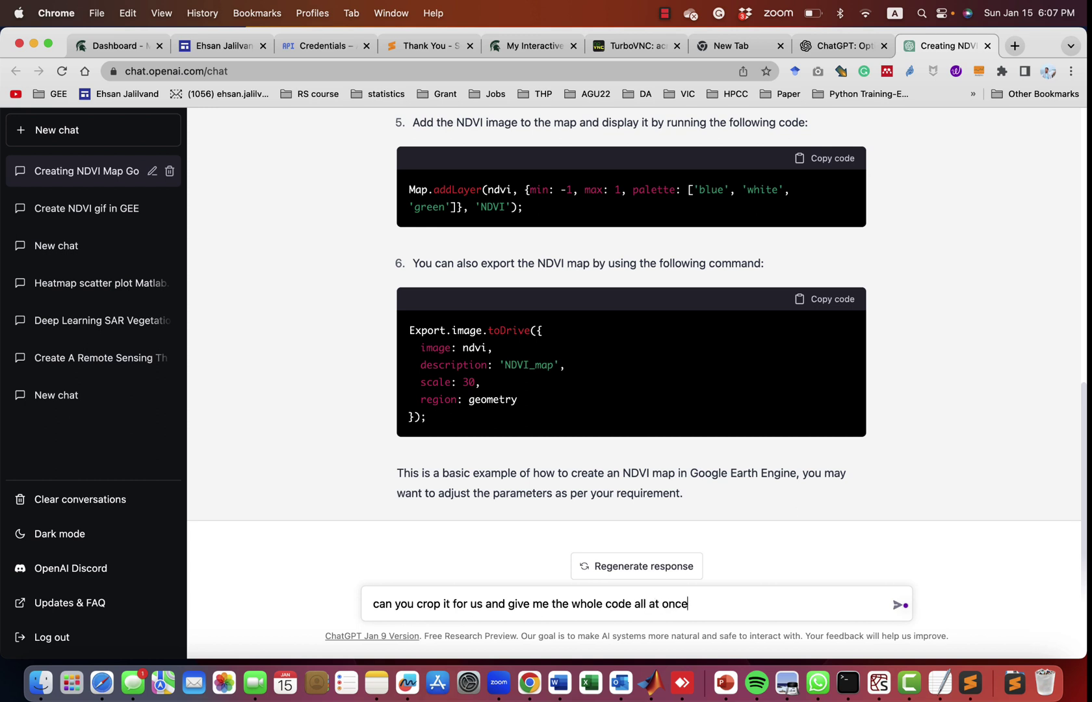
Request the complete cropped NDVI code from ChatGPT, copy it, and start a new browser tab
key("Return")
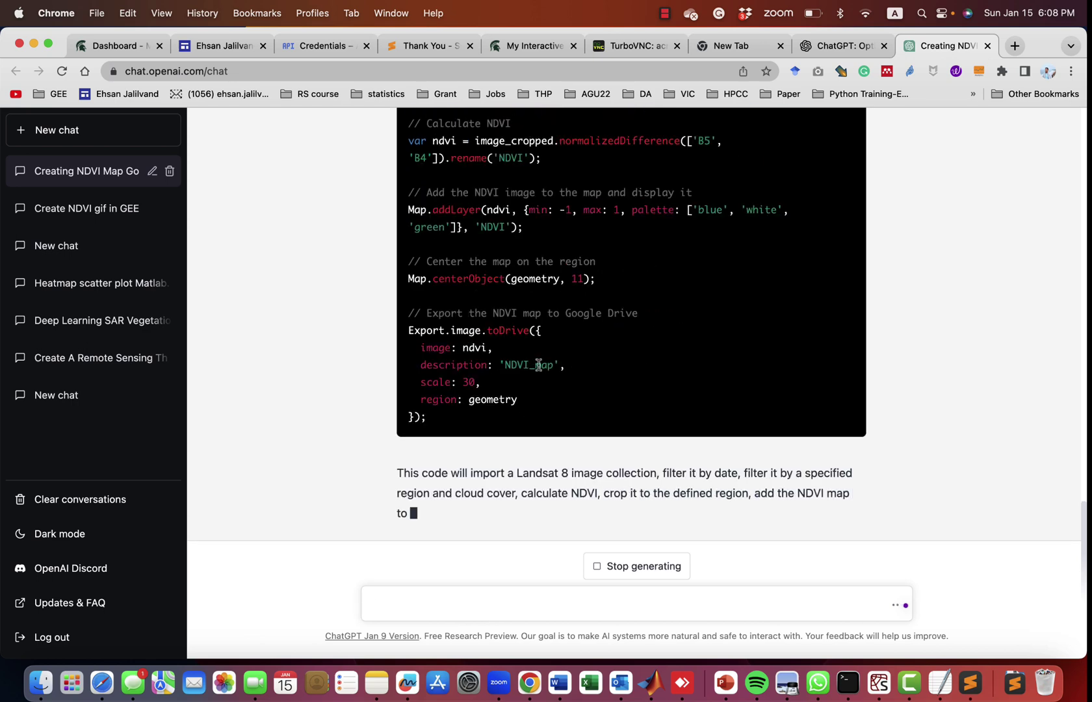
scroll(697, 291, "up", 10)
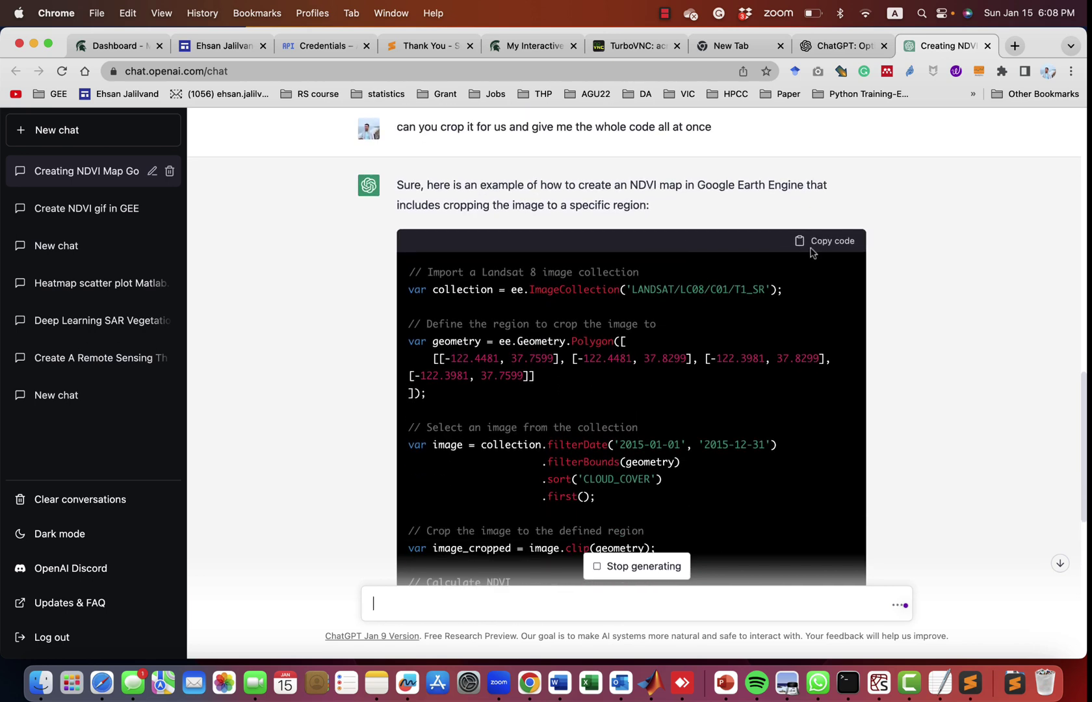
left_click(813, 241)
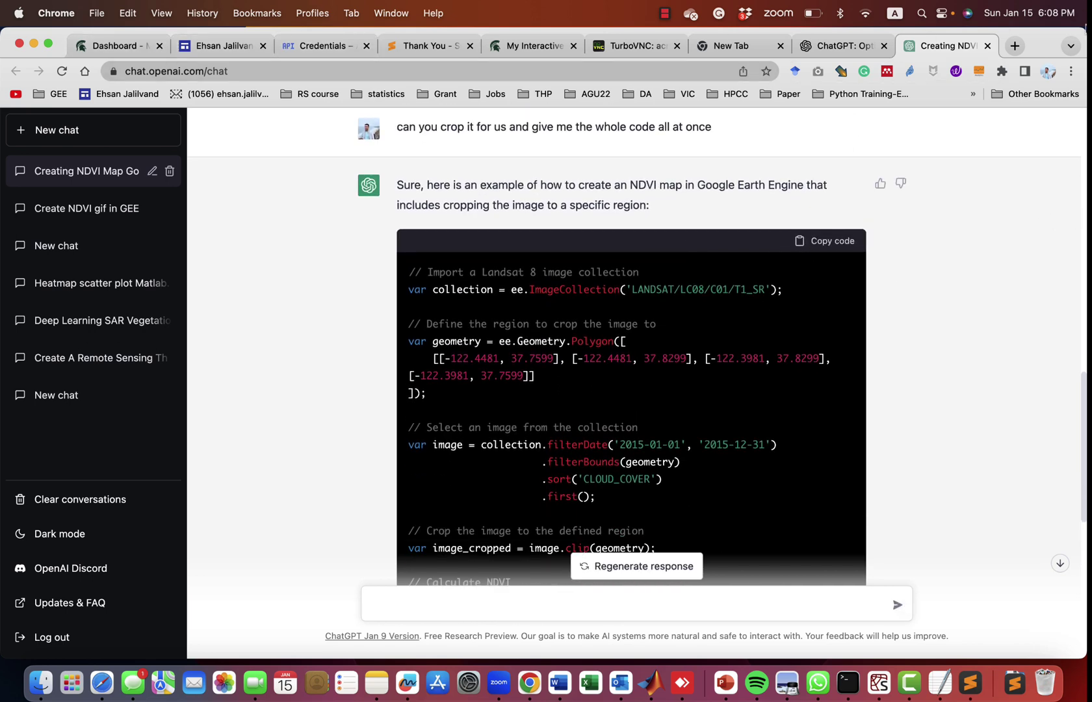
left_click(1015, 45)
type("code")
Load the Earth Engine Code Editor, paste the copied NDVI code, and run it
key("Return")
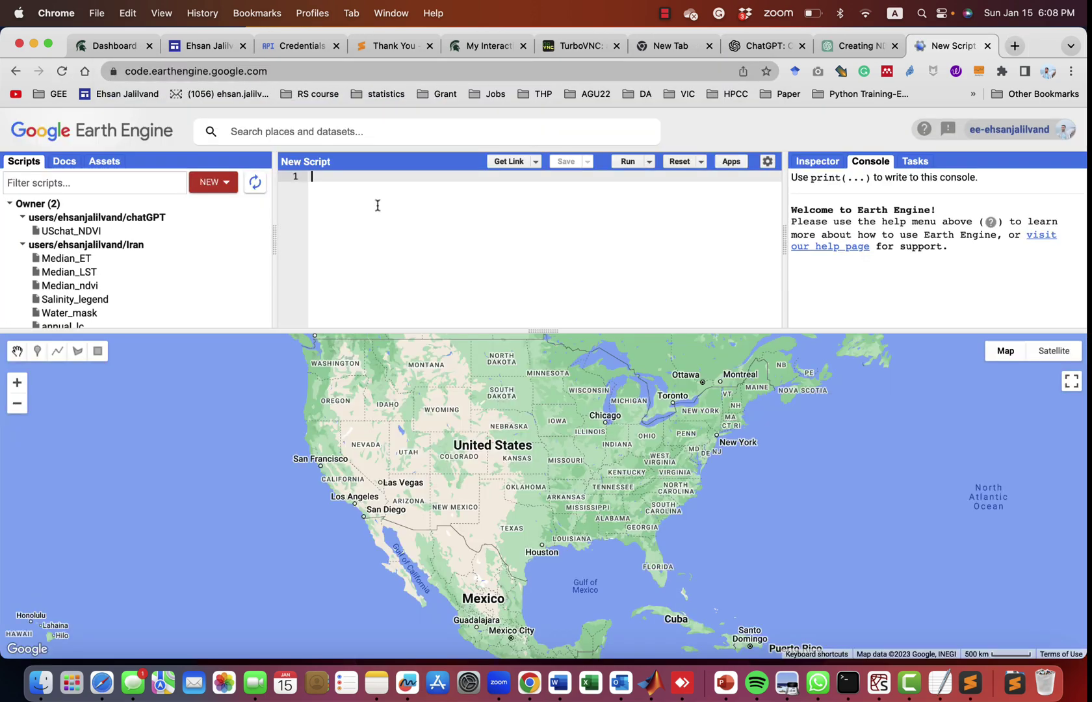
left_click(377, 205)
key("super+v")
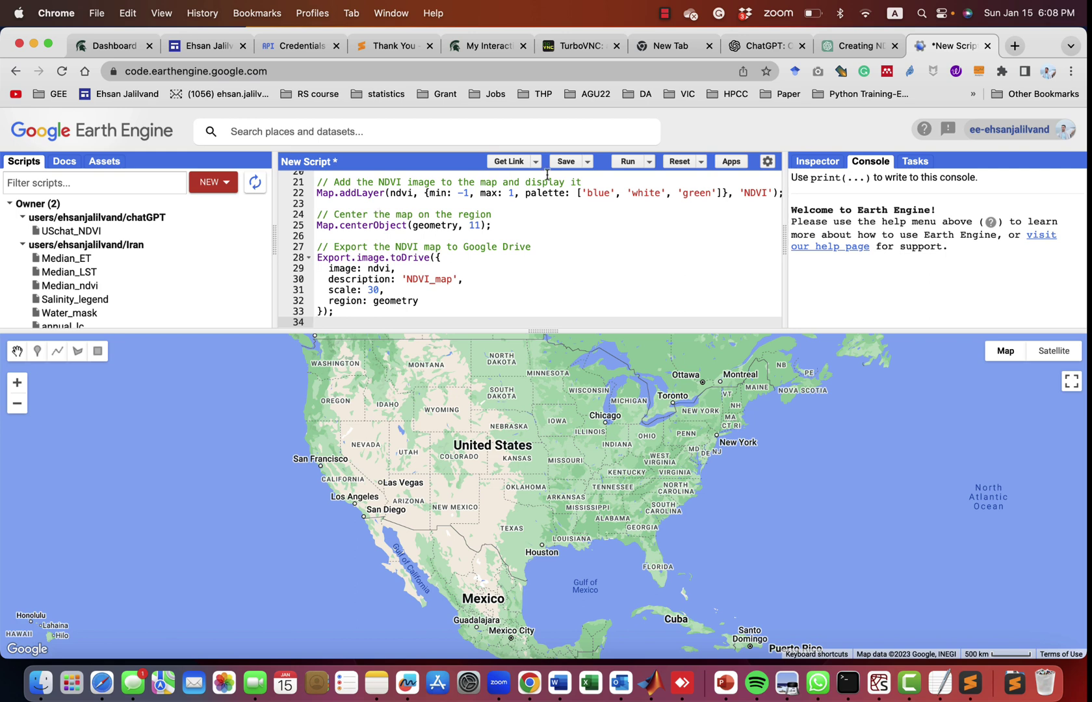
left_click(627, 161)
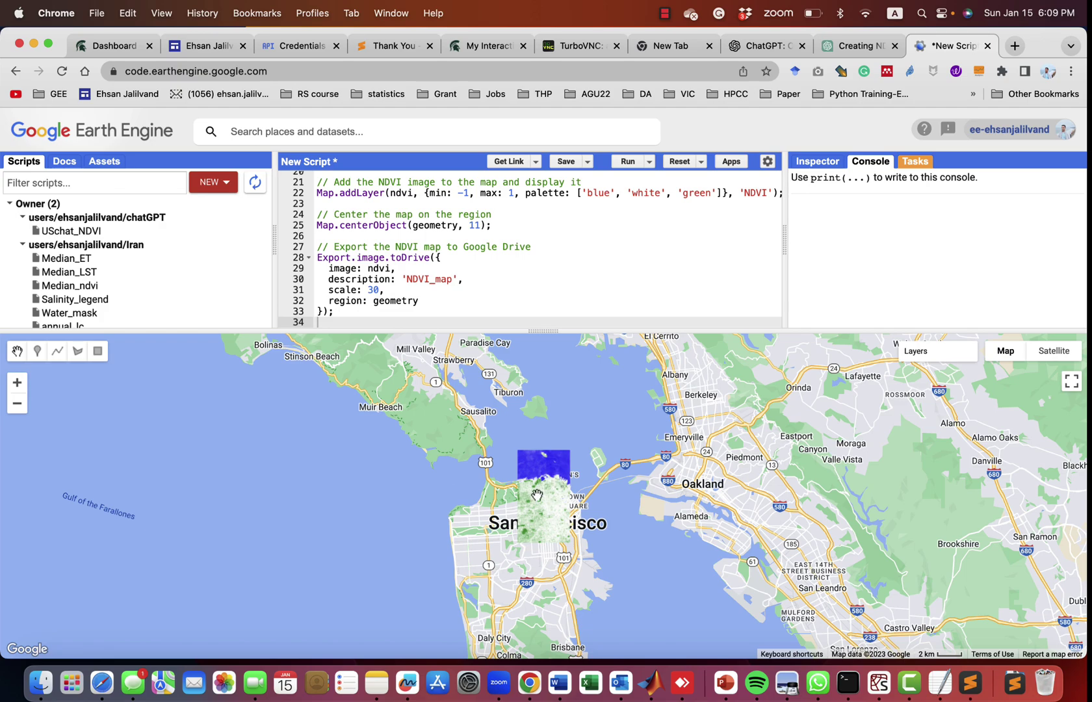
scroll(536, 499, "up", 8)
scroll(537, 496, "down", 6)
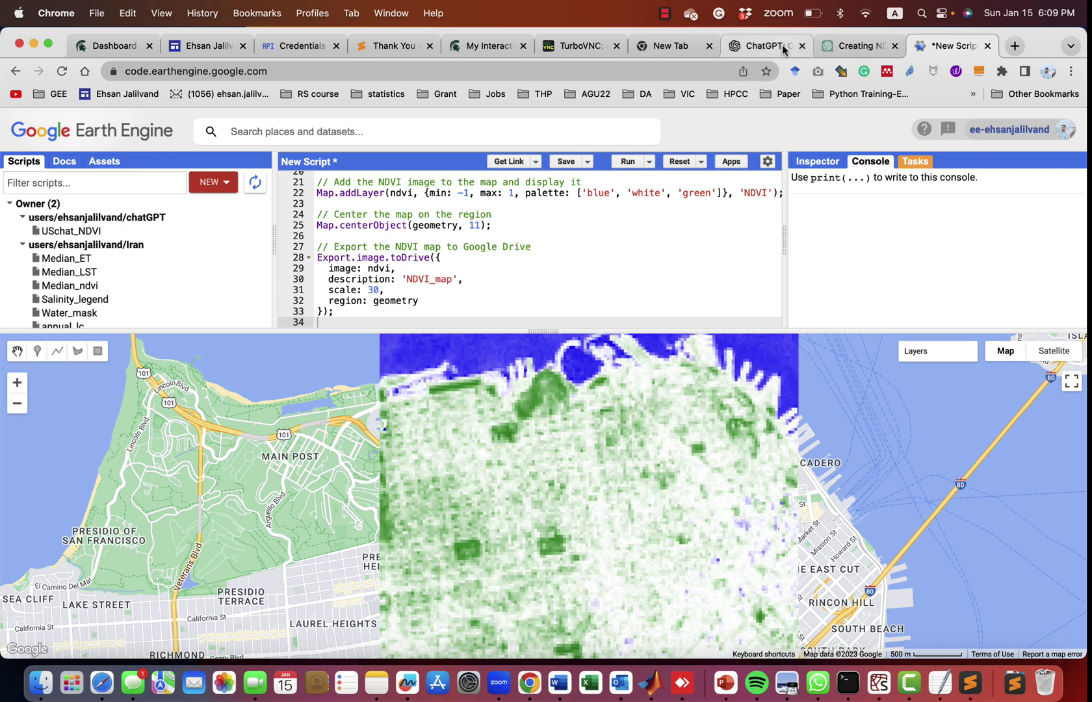
Ask ChatGPT for Sentinel-2 NDVI code covering the entire United States in 2017
left_click(855, 46)
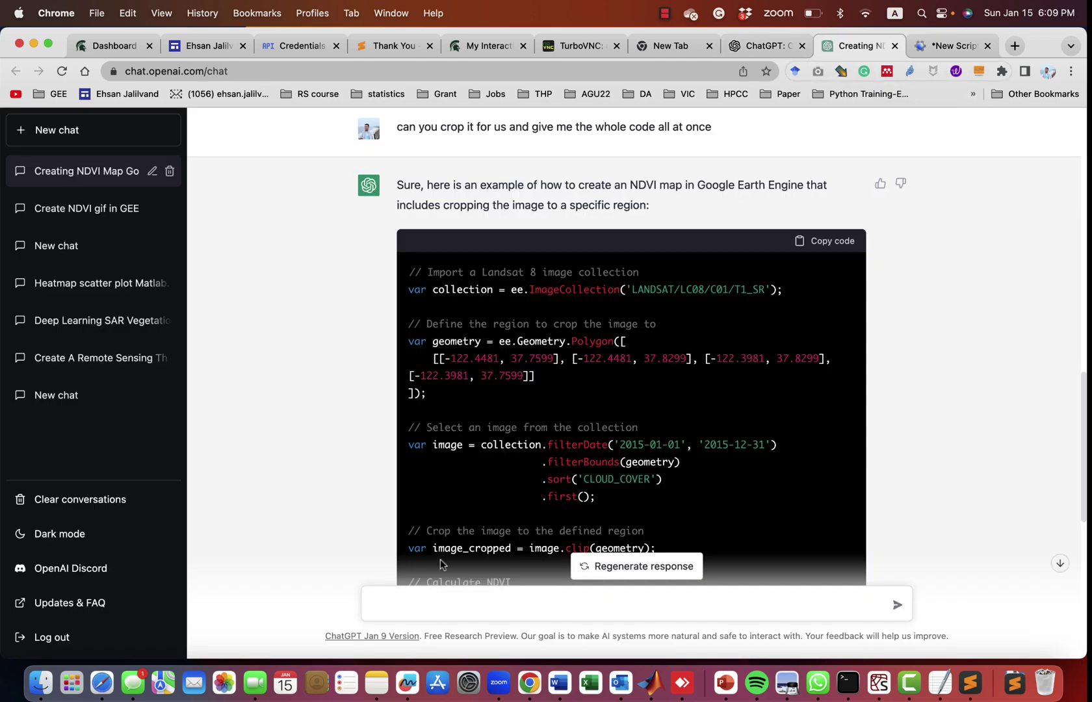
left_click(484, 608)
type("mean crop th")
type("e map for entire ")
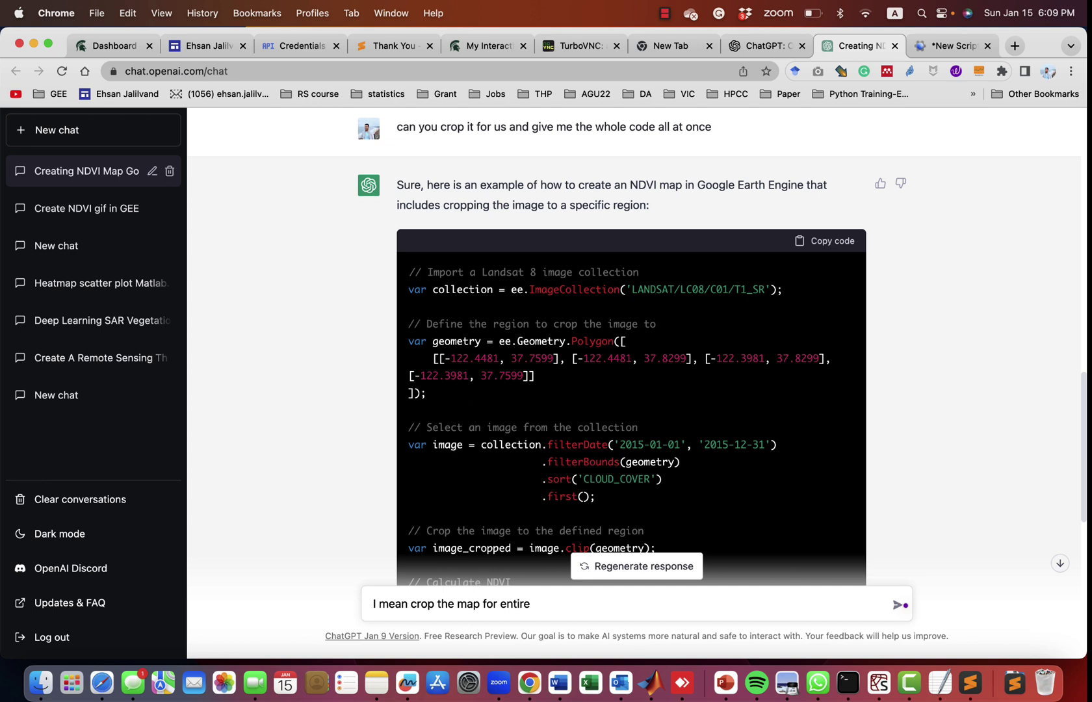
type("US country and for year ")
type("2017 ")
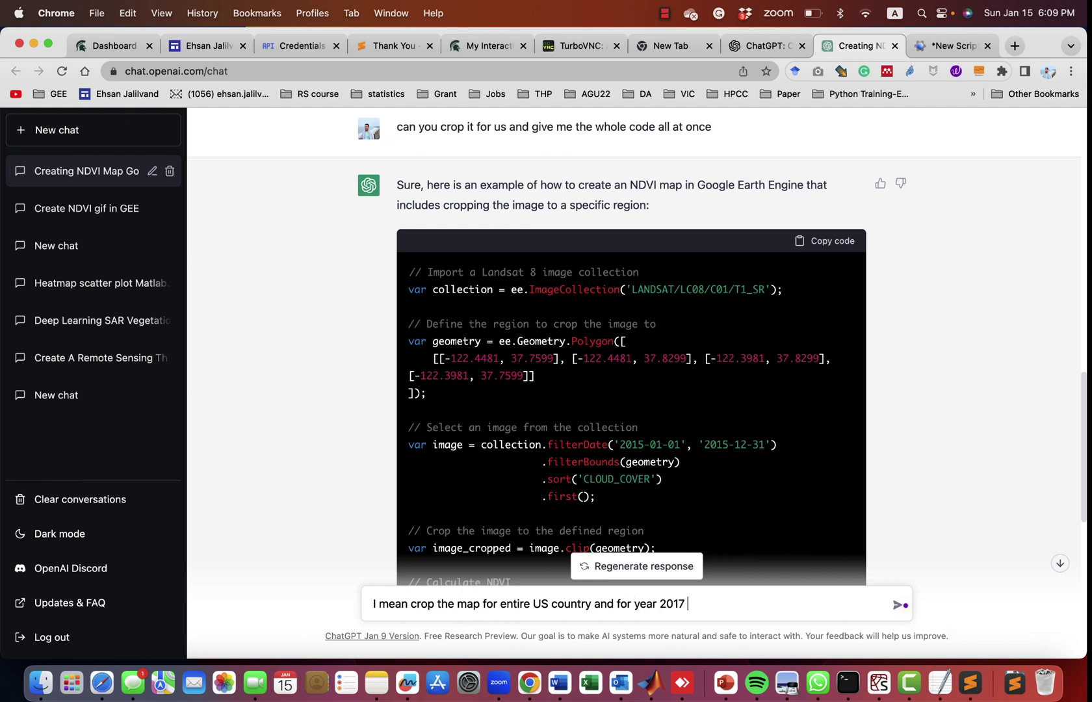
type("us")
type("ing Sentinel2")
key("Return")
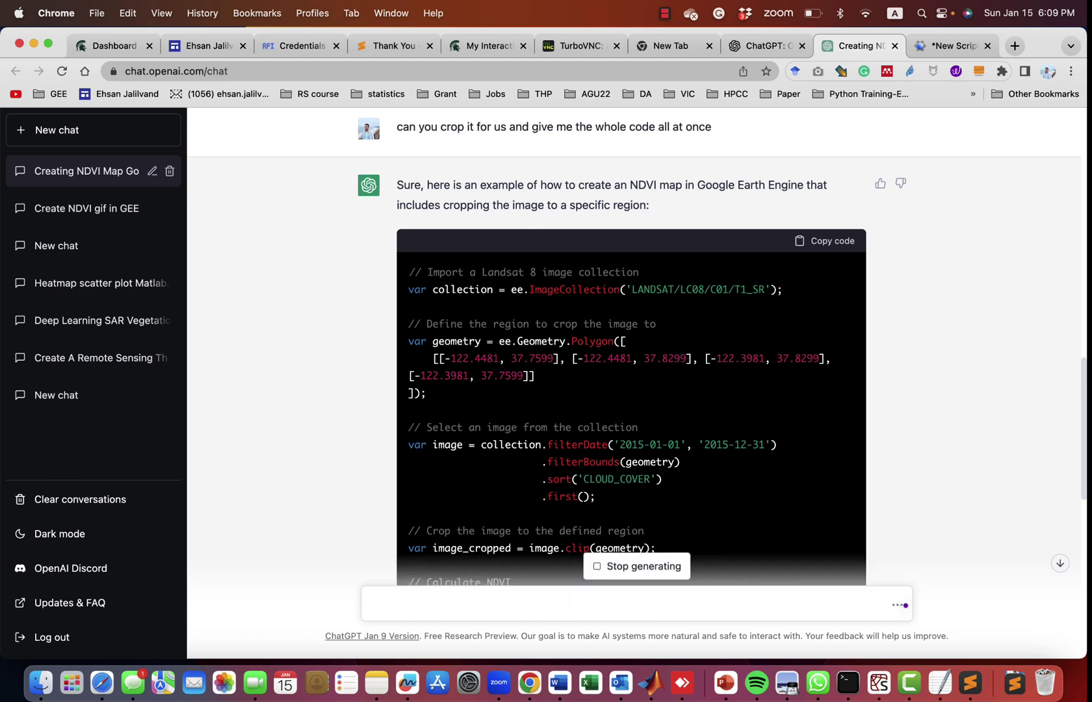
scroll(767, 534, "down", 10)
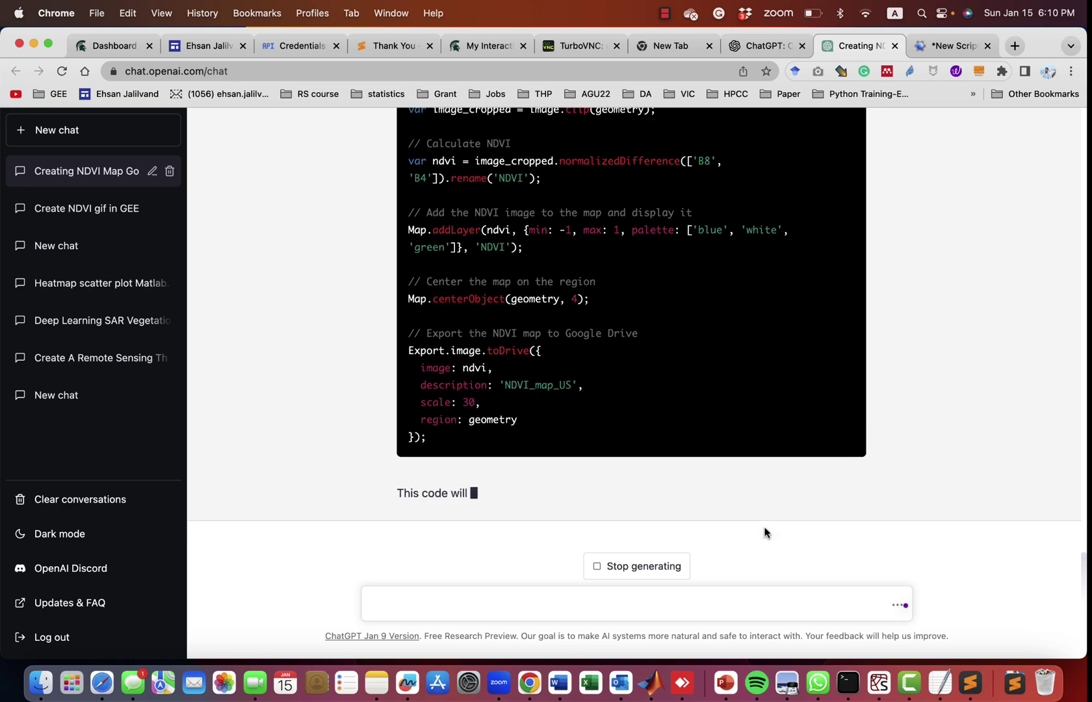
scroll(756, 342, "up", 10)
scroll(756, 230, "down", 1)
Replace the Earth Engine script with the US-wide NDVI code and run it
left_click(947, 46)
left_click(532, 289)
key("super+a")
key("super+v")
left_click(627, 161)
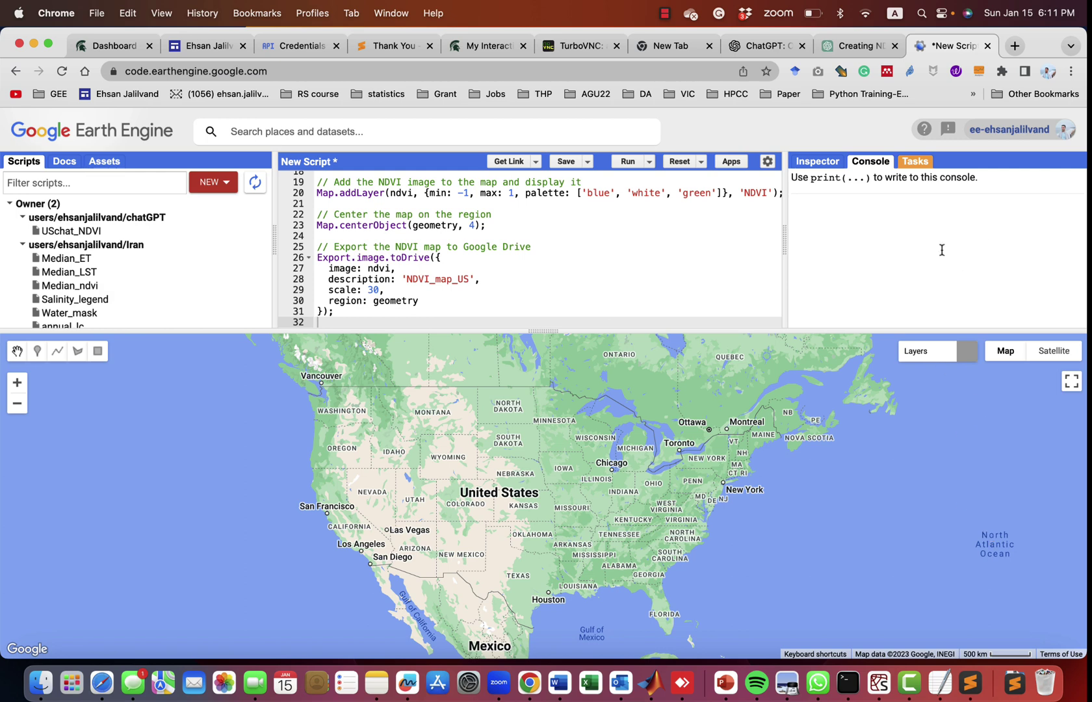
Ask ChatGPT to crop the map to the Texas state boundary, correcting the spelling of 'boundary'
left_click(857, 46)
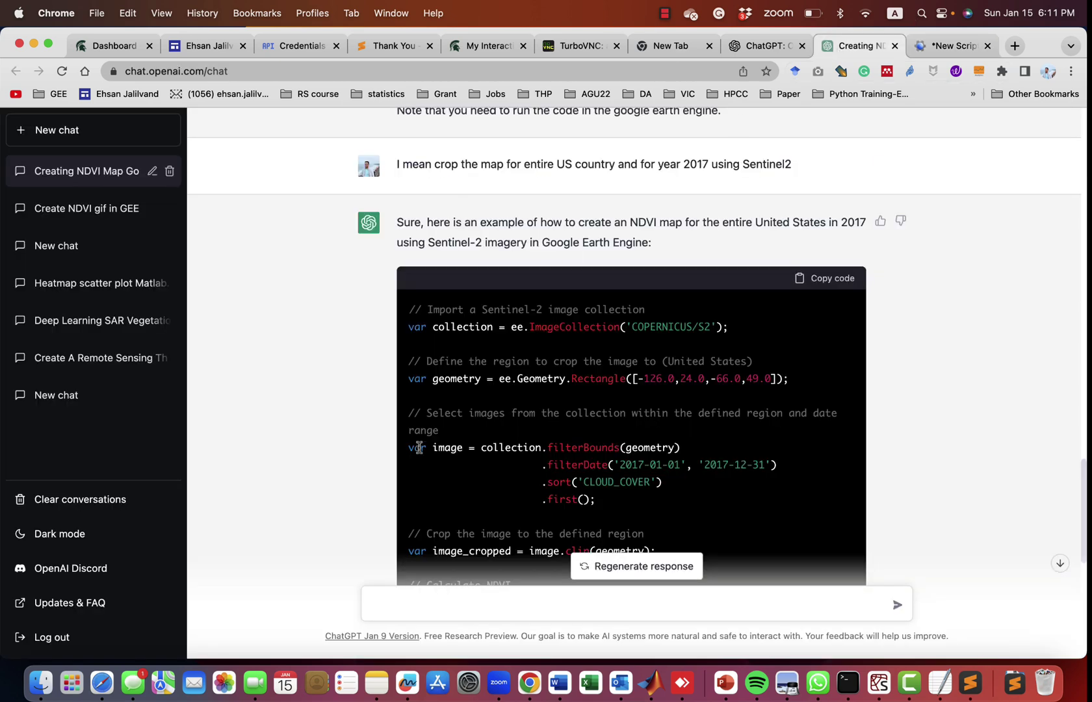
scroll(675, 504, "down", 3)
scroll(674, 500, "down", 3)
left_click(530, 603)
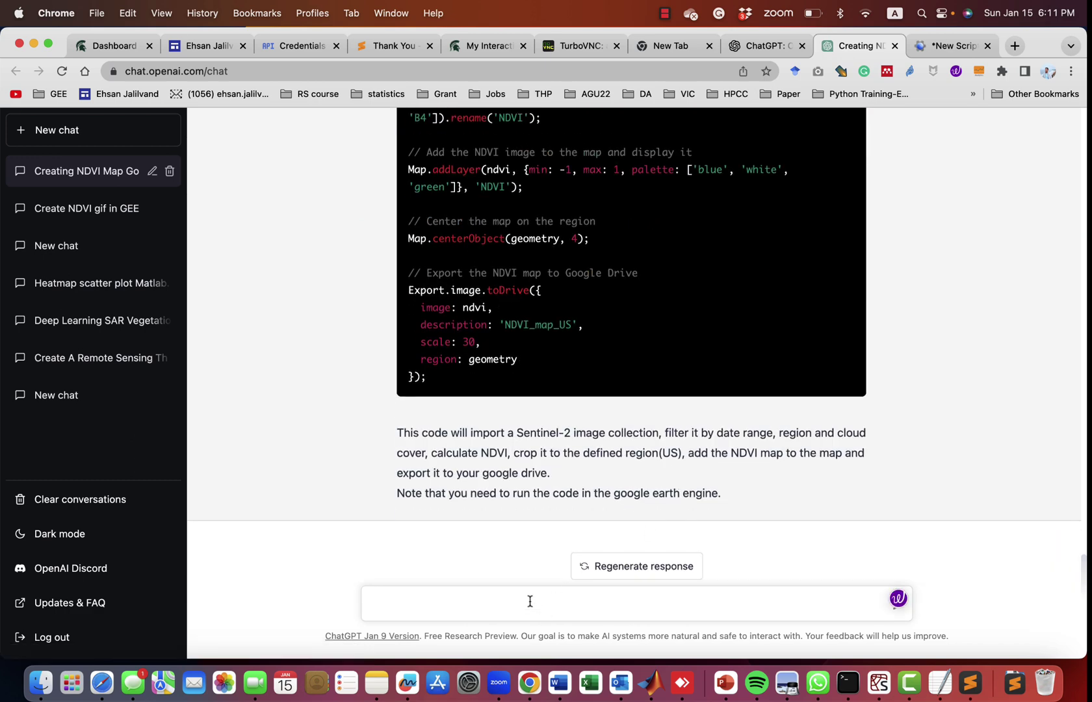
type("crop the map ")
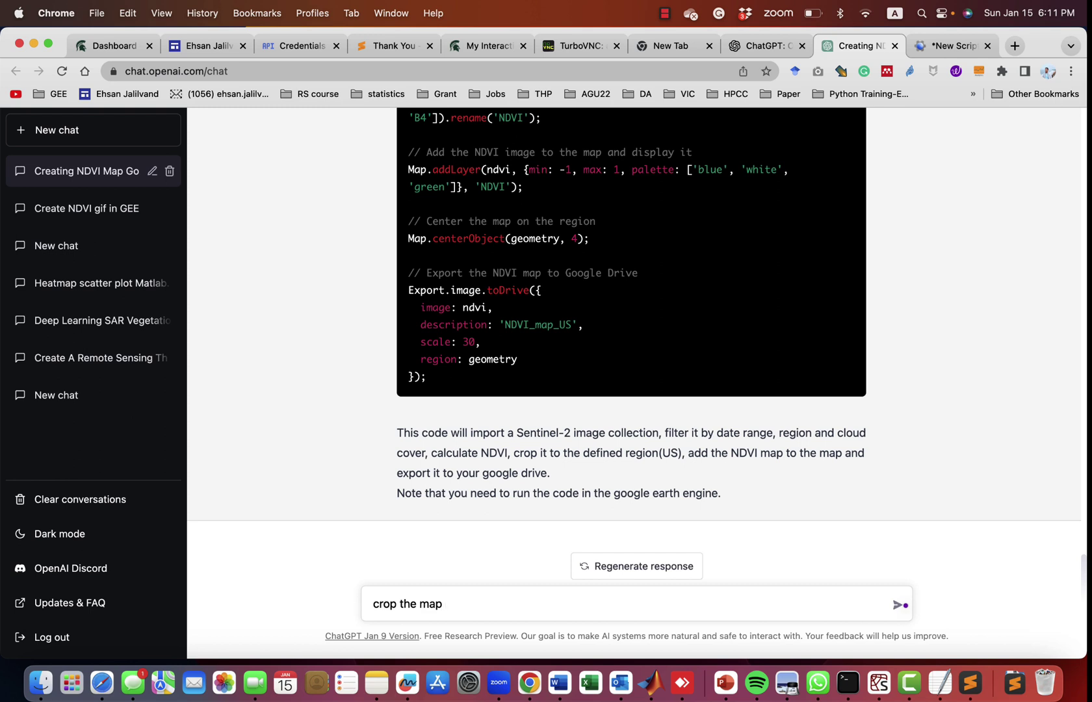
type("for the Texa")
type("s state boud")
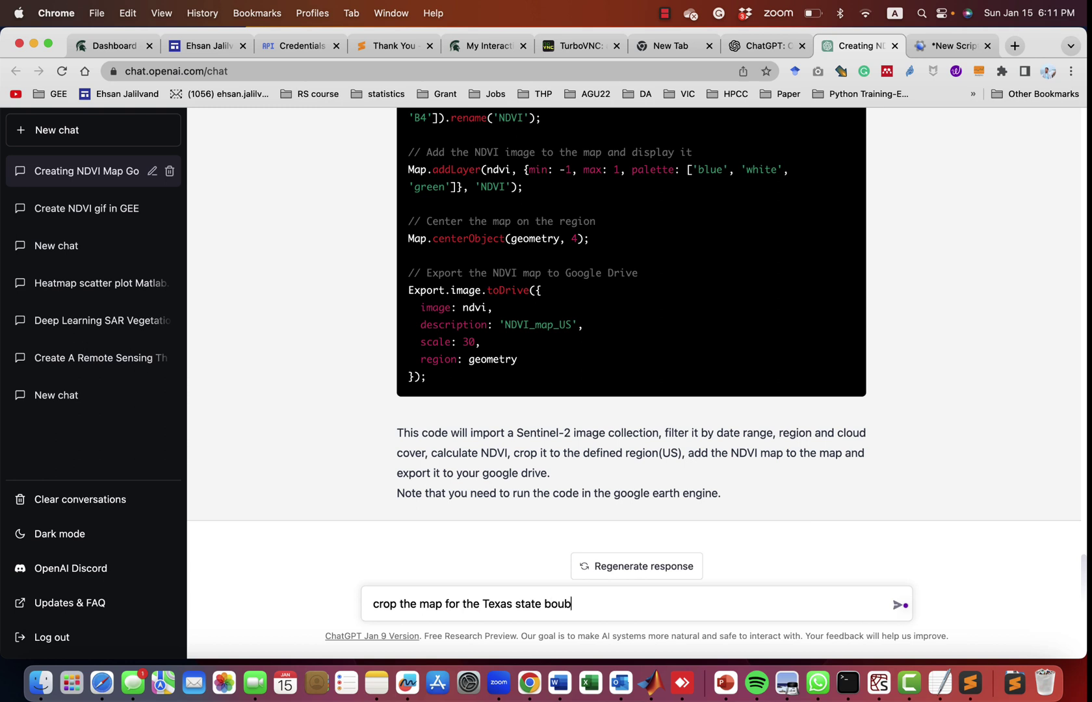
type("ary")
right_click(566, 604)
left_click(602, 343)
left_click(893, 606)
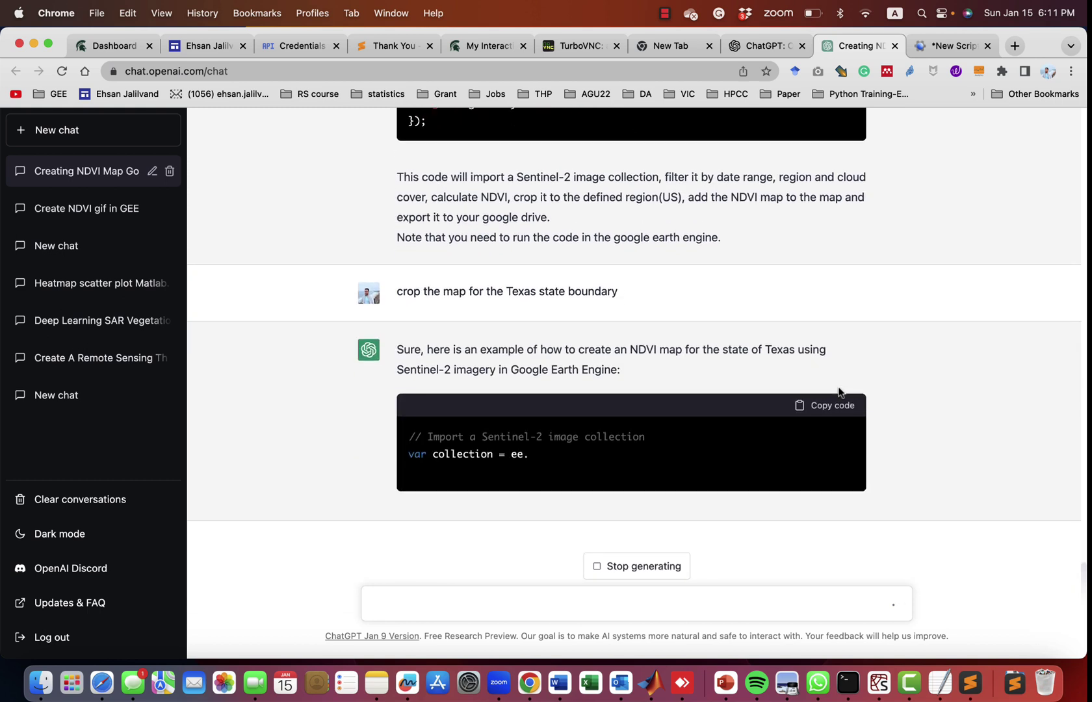
scroll(853, 299, "up", 5)
Swap in the Texas NDVI code, run it, then pan the map and fade the NDVI layer
left_click(827, 253)
left_click(947, 45)
left_click(628, 275)
key("super+a")
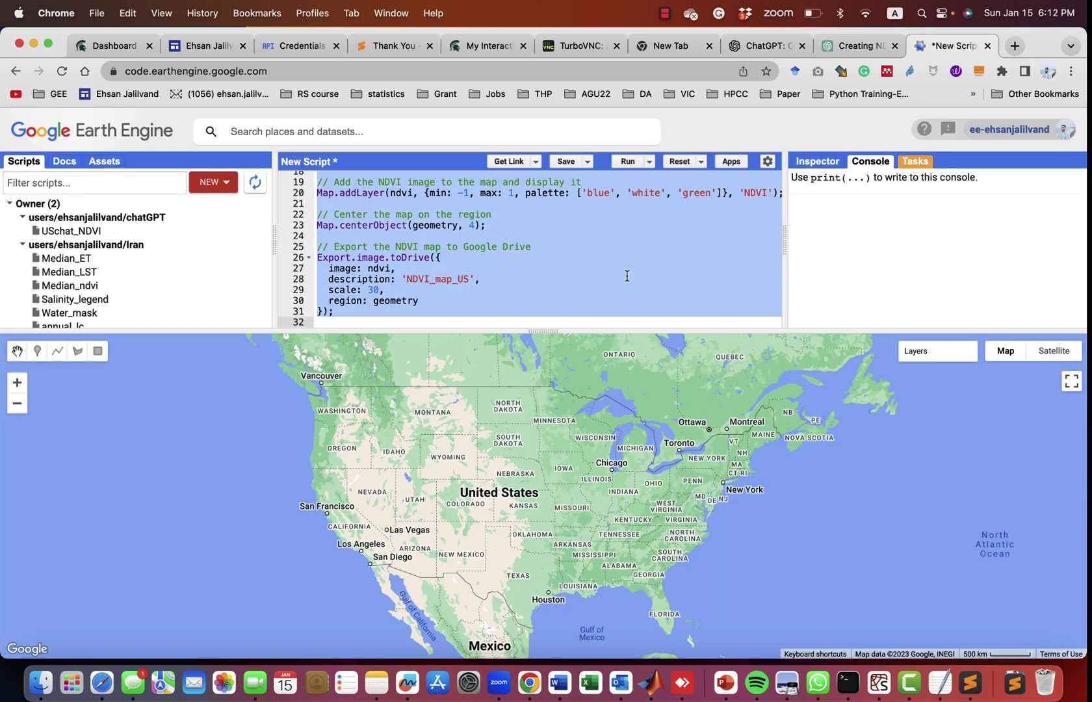
key("super+v")
left_click(627, 161)
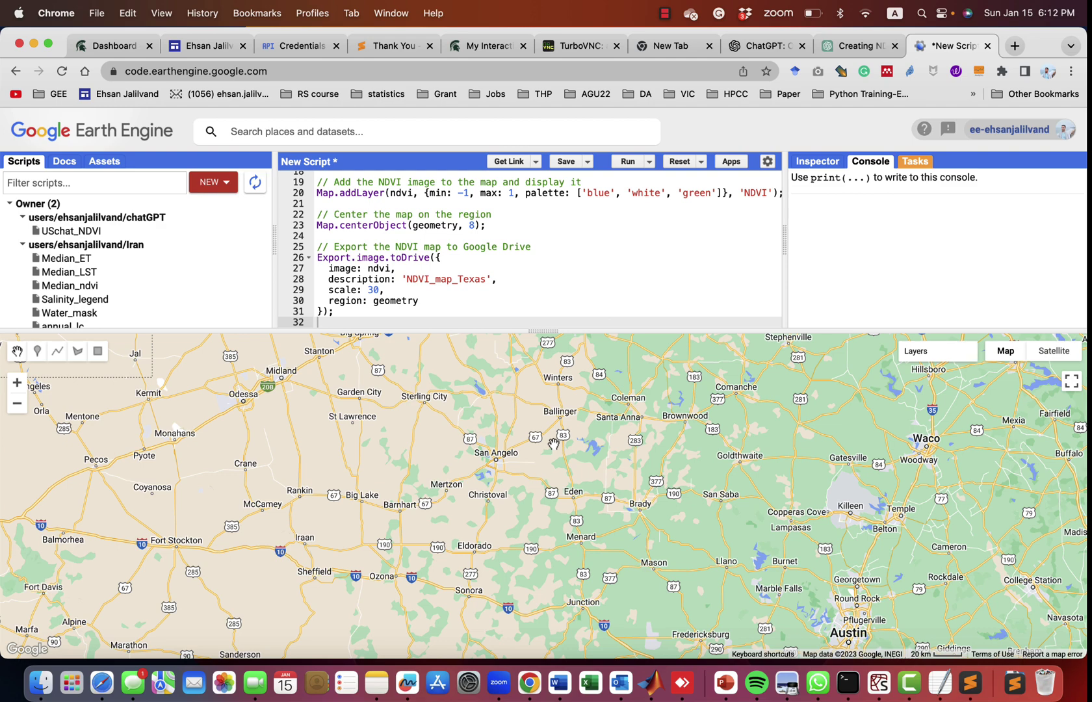
scroll(554, 443, "down", 5)
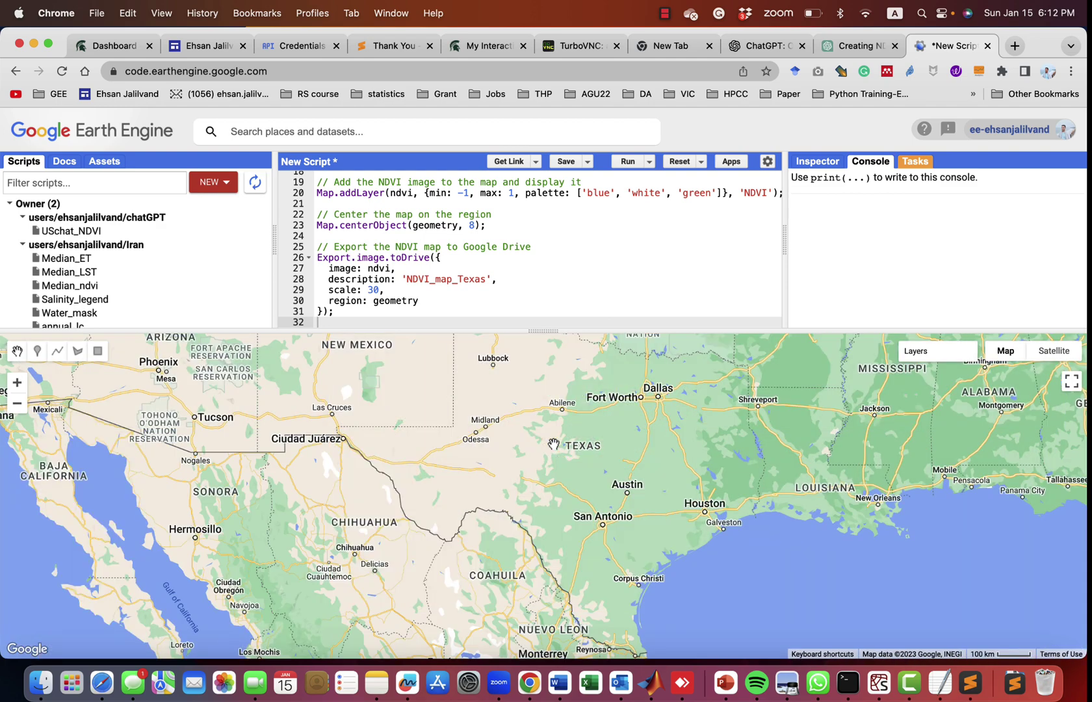
scroll(554, 443, "down", 3)
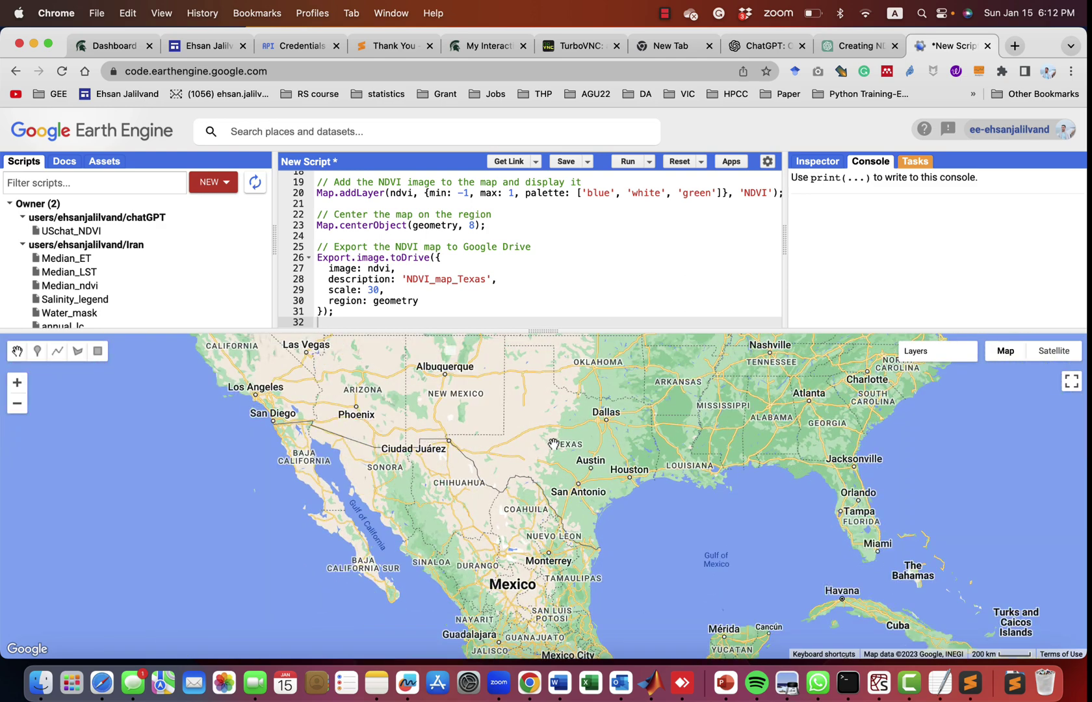
mouse_move(554, 444)
left_mouse_down()
mouse_move(713, 523)
mouse_move(689, 422)
left_mouse_up()
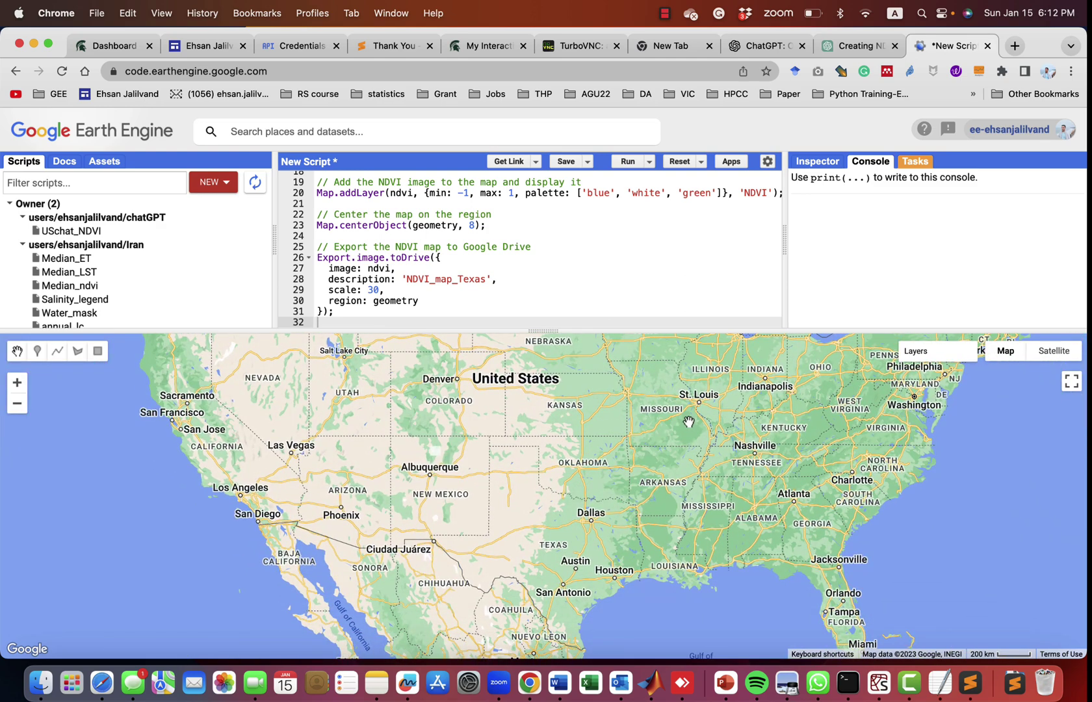
scroll(689, 422, "up", 3)
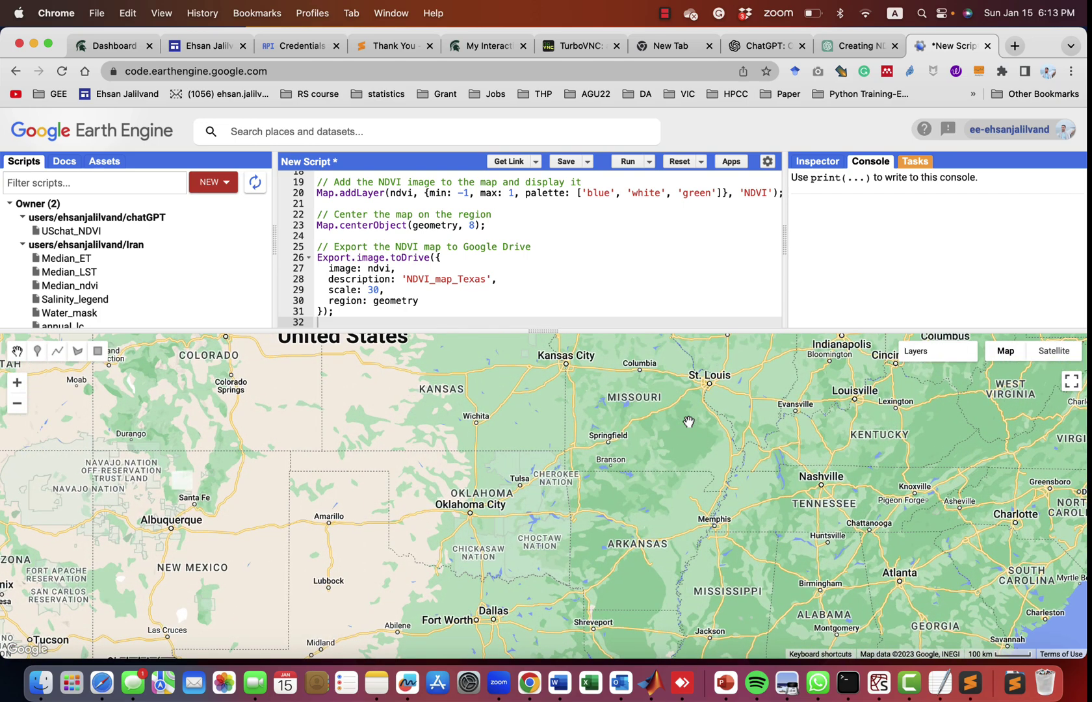
scroll(689, 422, "down", 3)
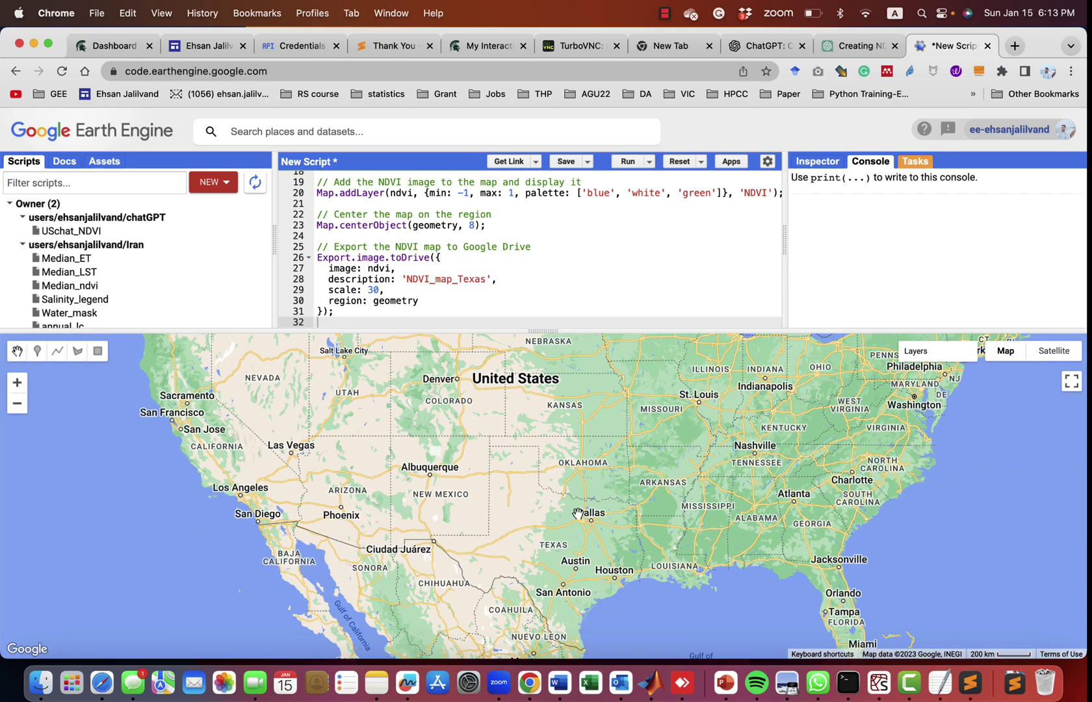
mouse_move(937, 350)
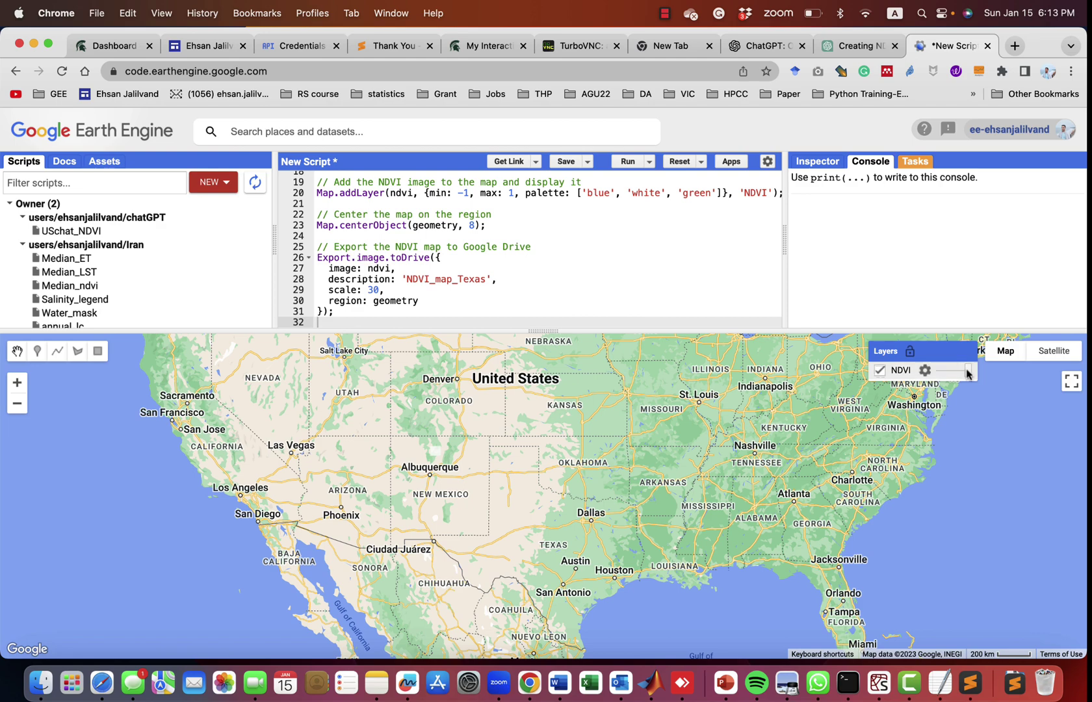
left_click_drag(966, 371, 934, 371)
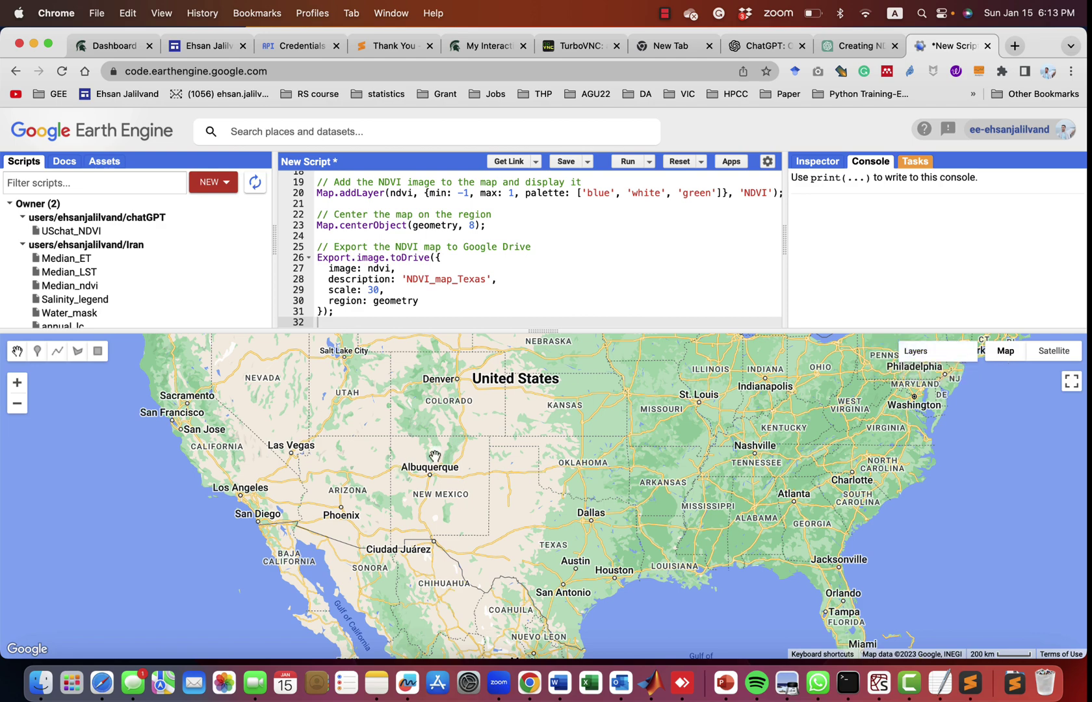
scroll(424, 459, "up", 5)
scroll(424, 460, "up", 3)
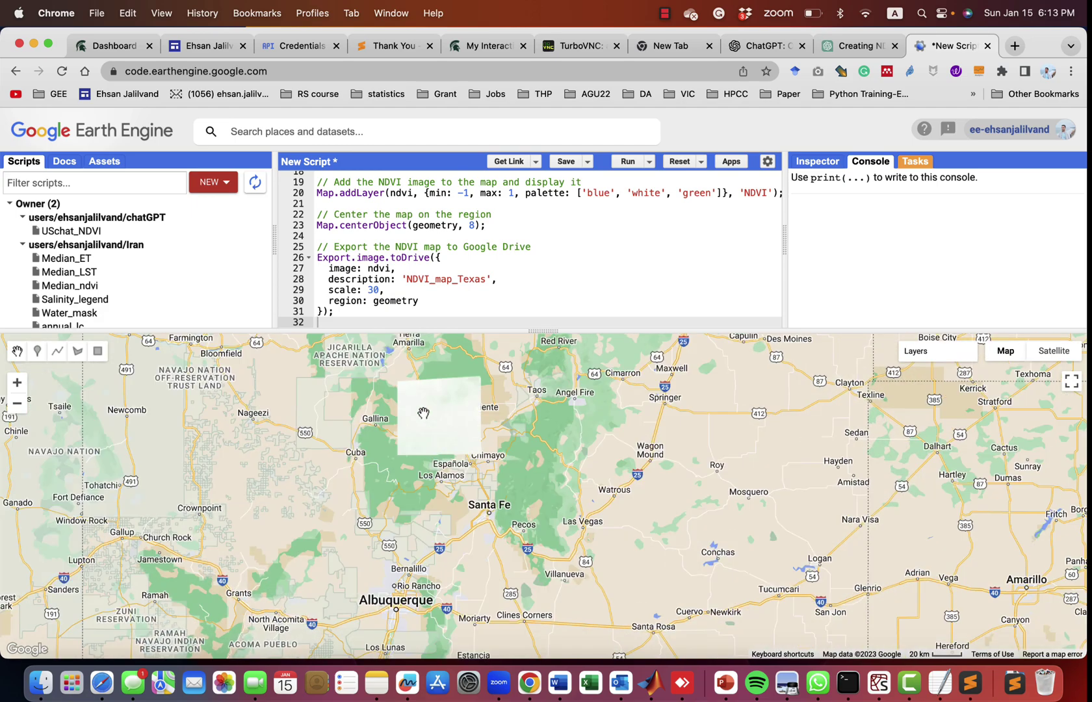
scroll(423, 414, "up", 5)
scroll(423, 414, "up", 3)
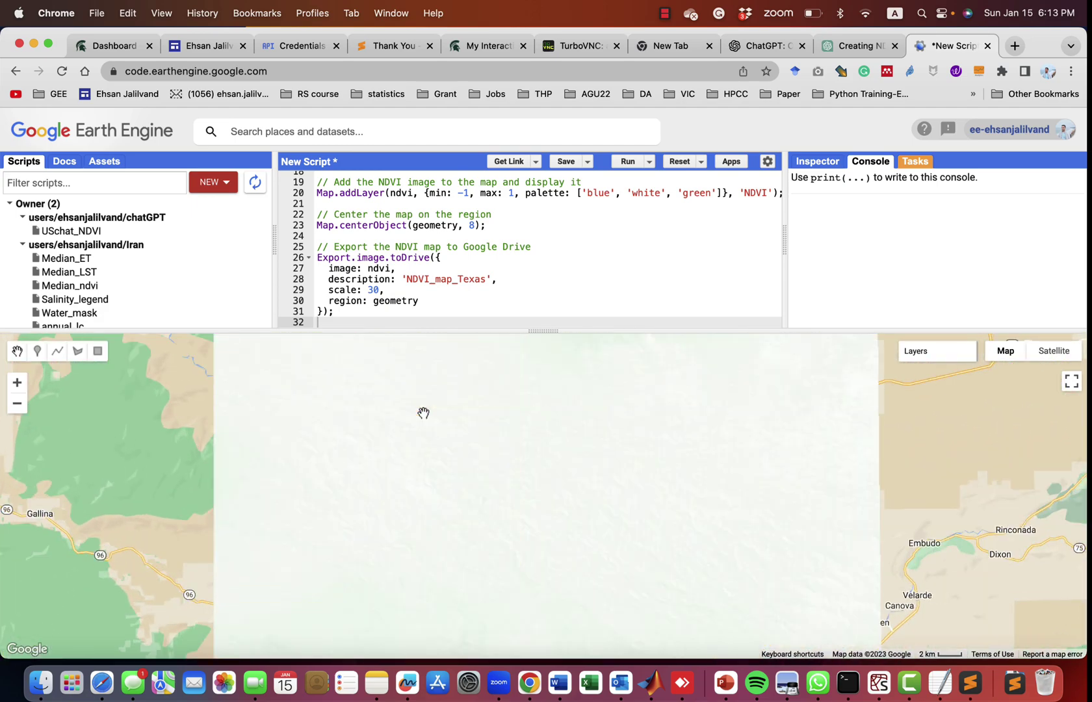
scroll(423, 414, "down", 5)
scroll(423, 413, "down", 5)
scroll(423, 414, "down", 2)
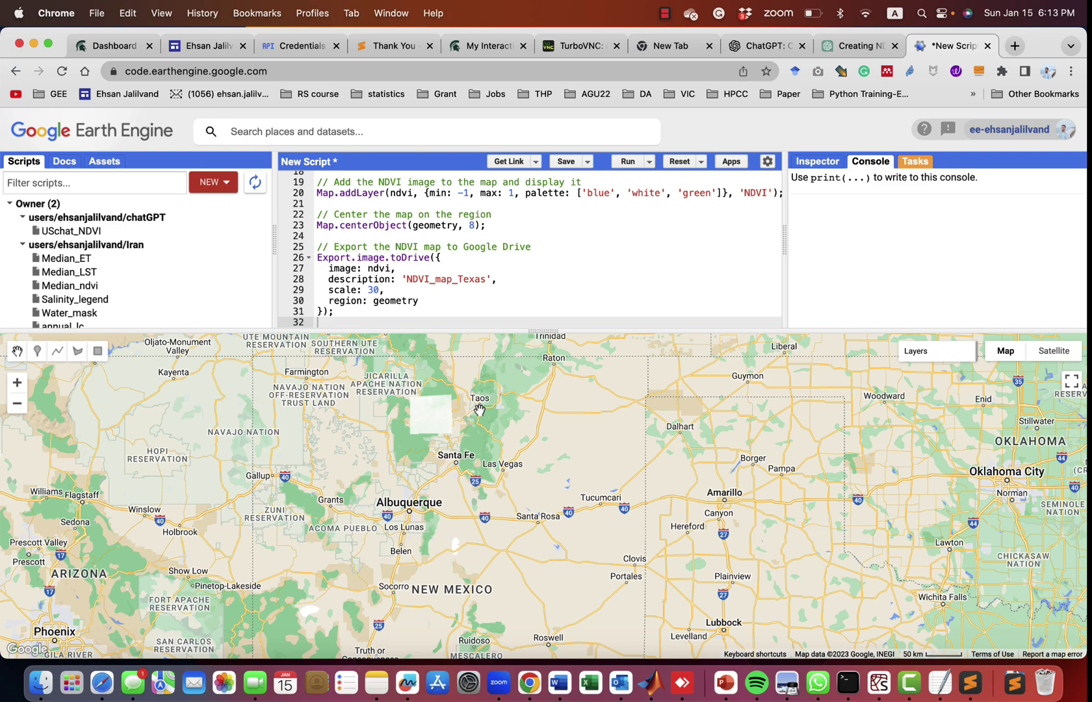
Ask ChatGPT for an NDVI map of all of Texas using images from different dates
left_click(765, 46)
left_click(858, 45)
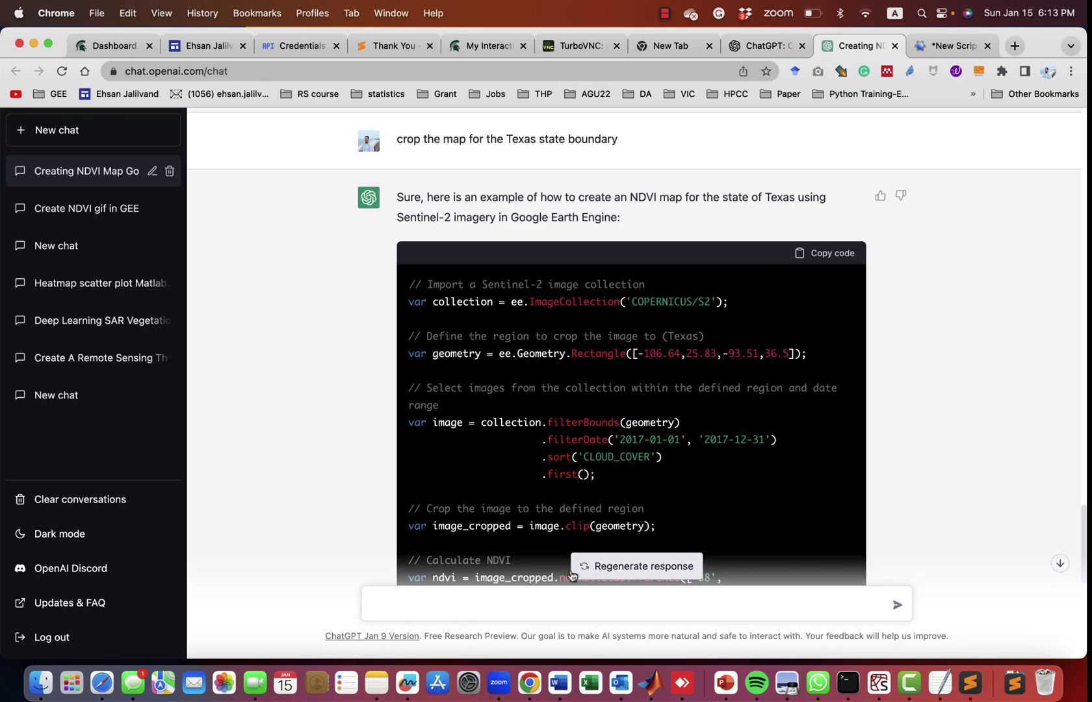
left_click(478, 603)
type("I mean make an")
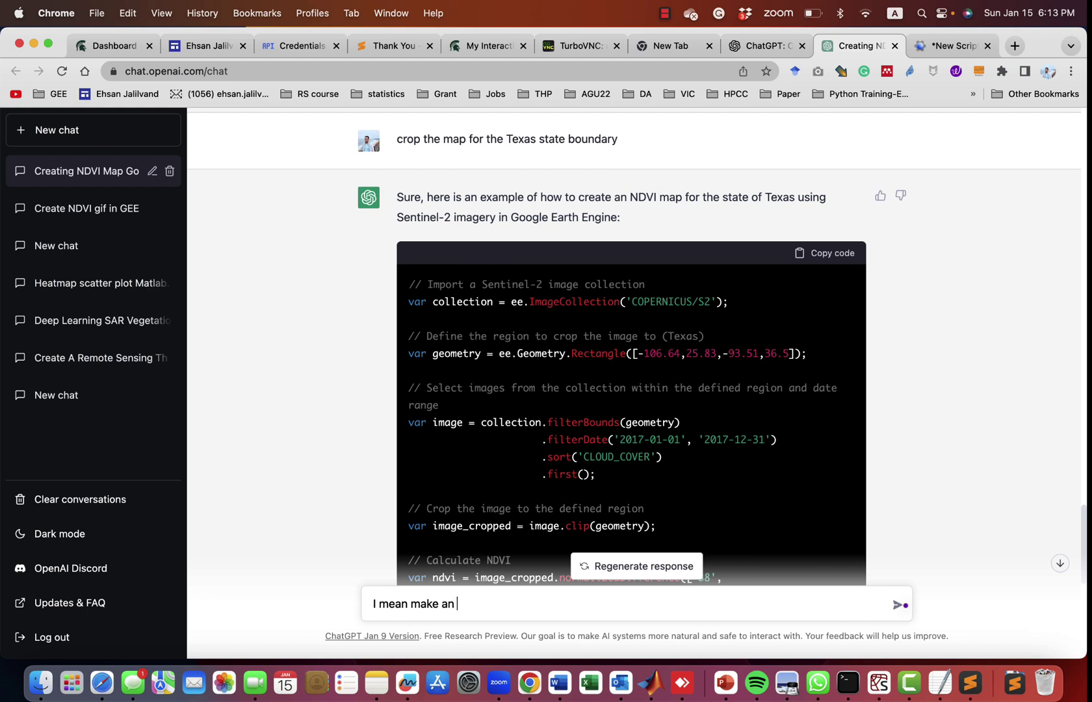
type("NDVI map in")
type(" GEE f")
type("or entire")
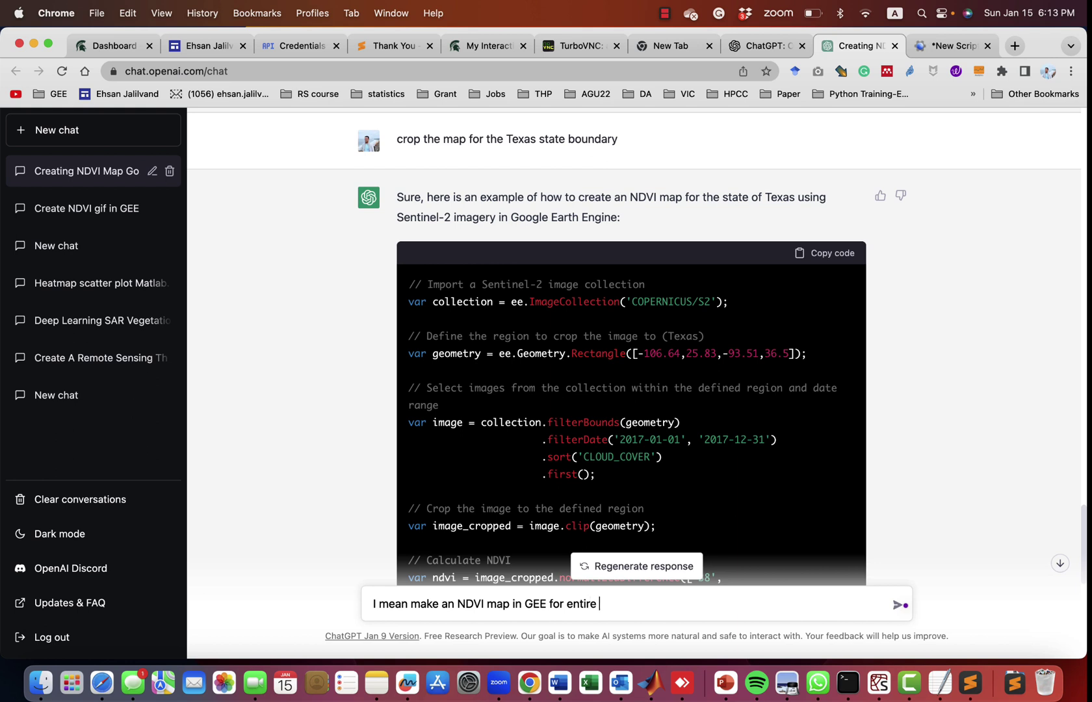
type(" texas state if you ")
type("need you can")
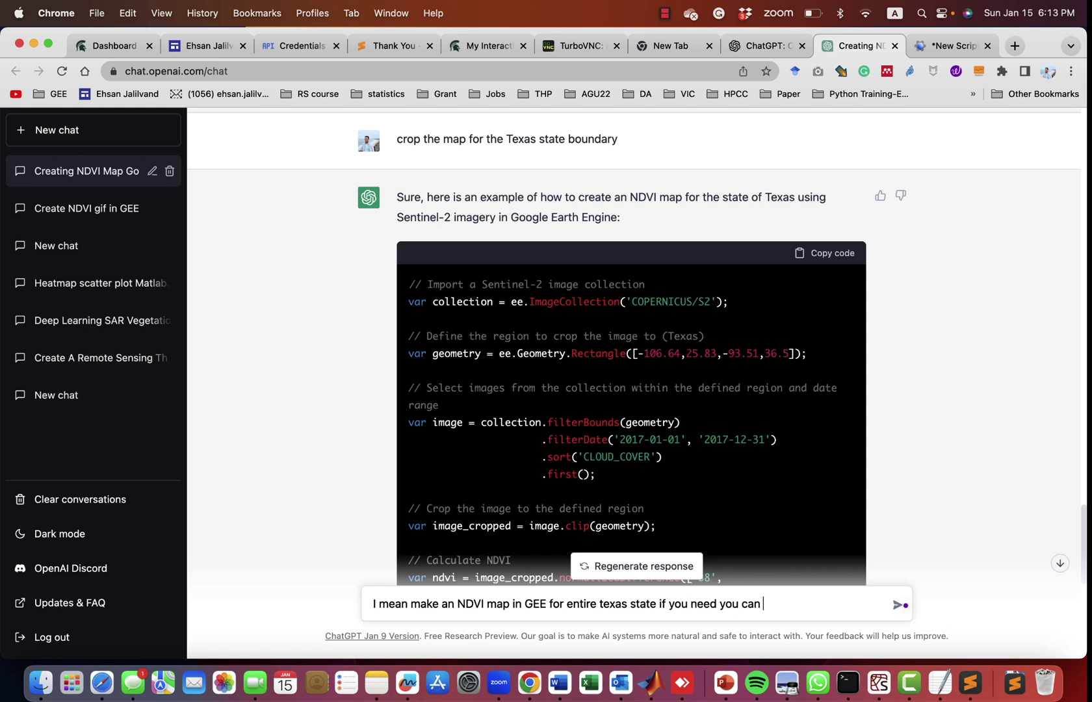
type("combine multiple ima")
type("ges")
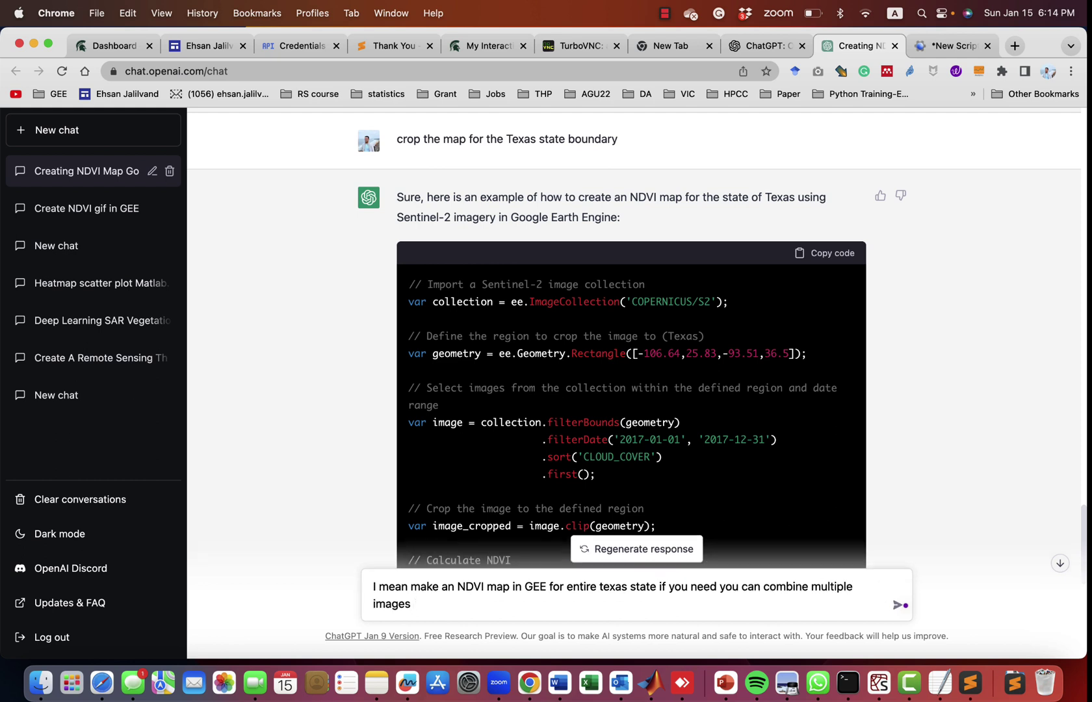
type("m d")
type("erent dates")
key("Return")
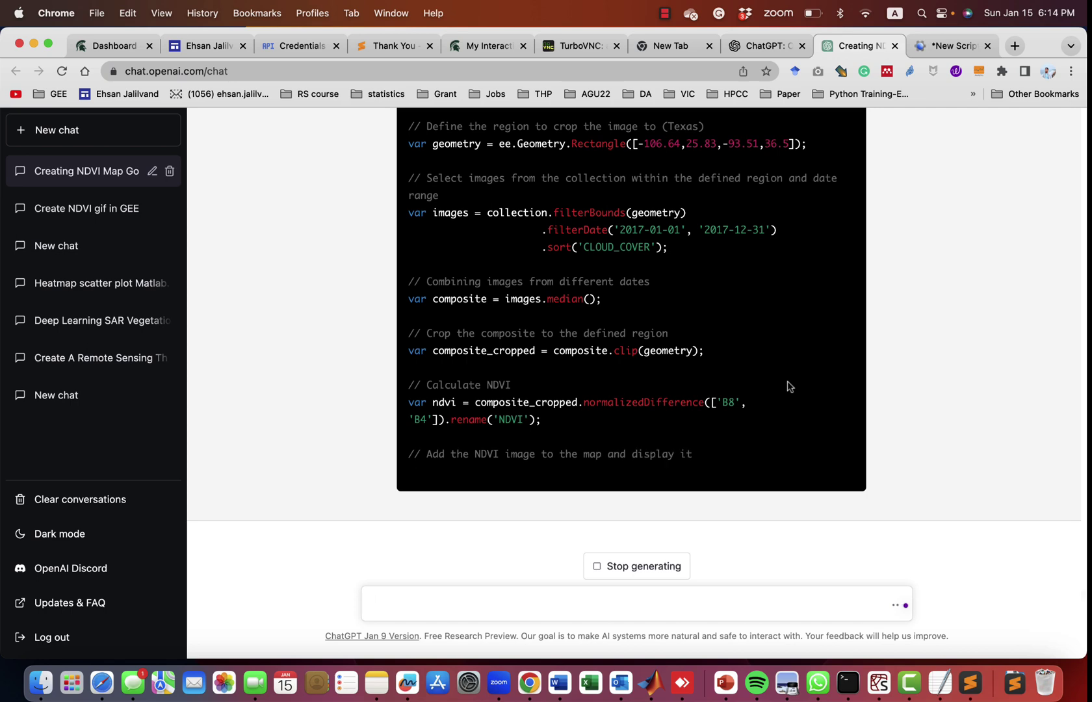
scroll(787, 386, "up", 5)
Paste the median-composite code over the old script and run it
left_click(947, 46)
left_click_drag(486, 226, 590, 231)
key("super+a")
key("super+v")
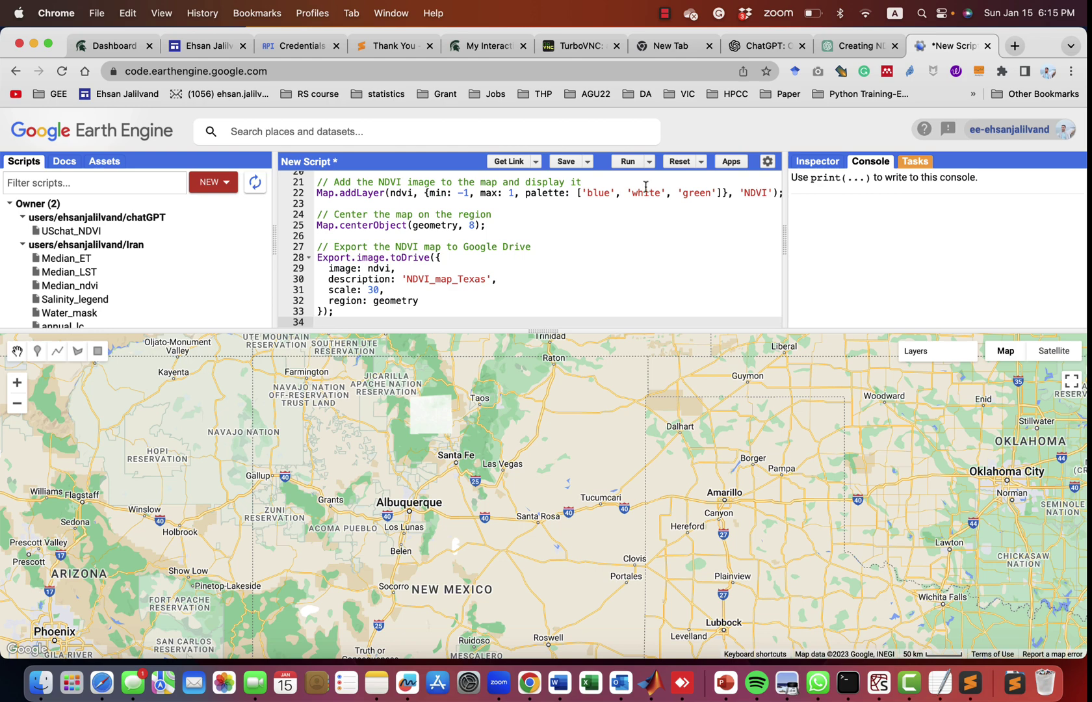
left_click(627, 162)
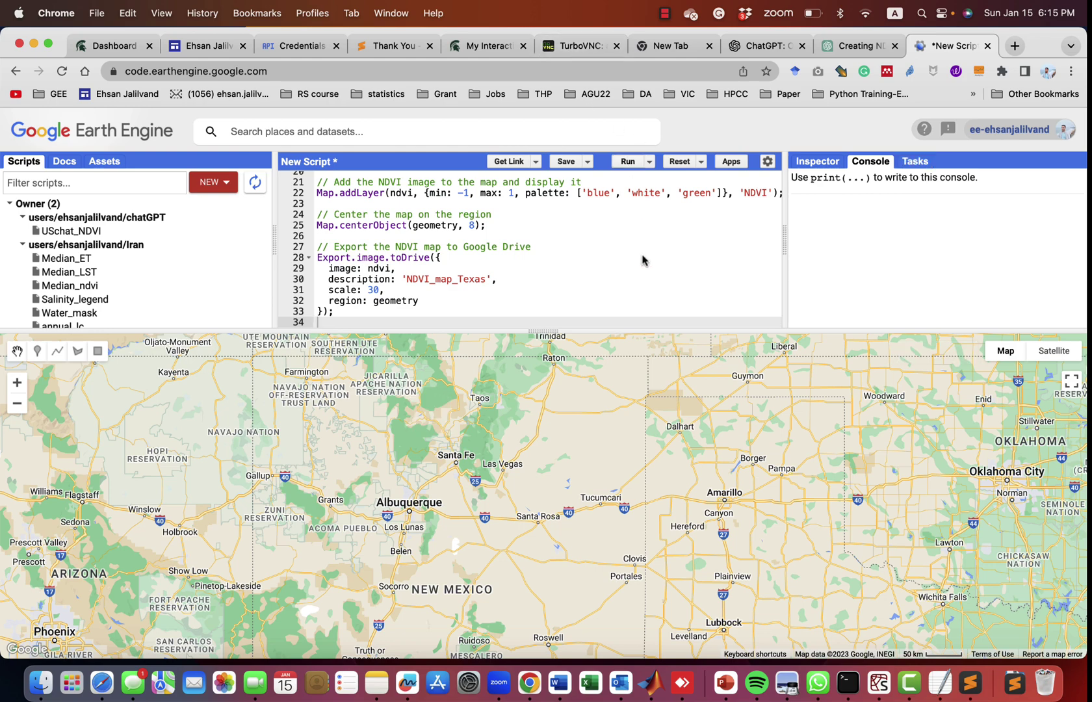
scroll(615, 411, "down", 5)
scroll(623, 410, "down", 3)
scroll(597, 478, "down", 3)
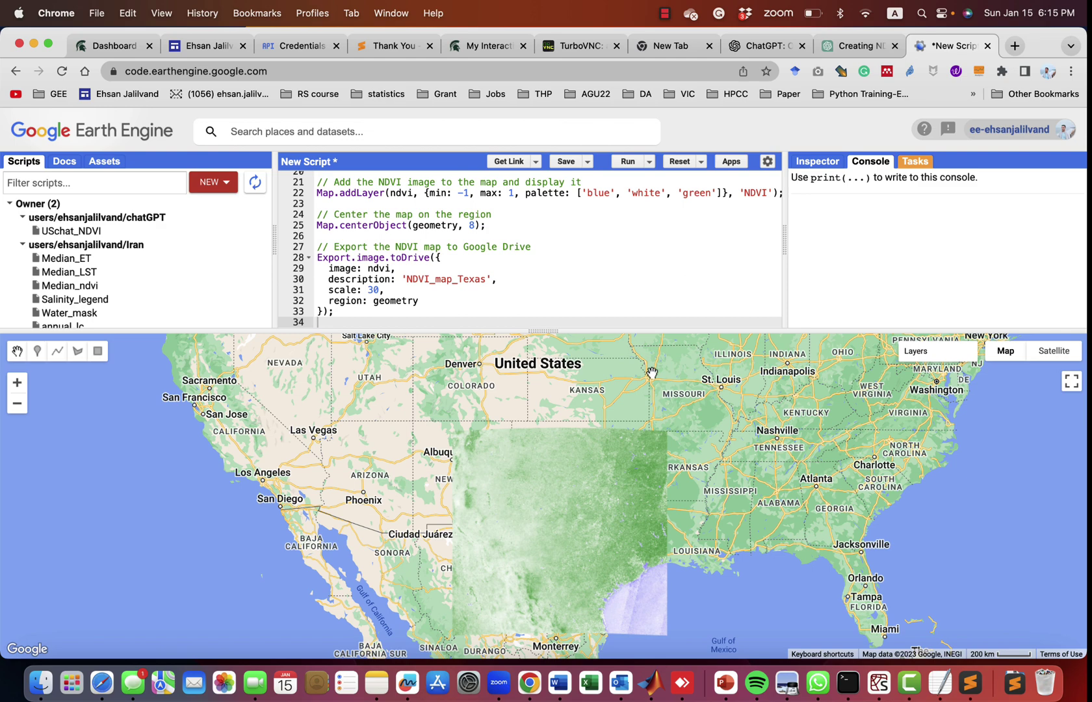
Ask ChatGPT which colour palettes work well for visualizing NDVI
left_click(851, 46)
left_click(498, 606)
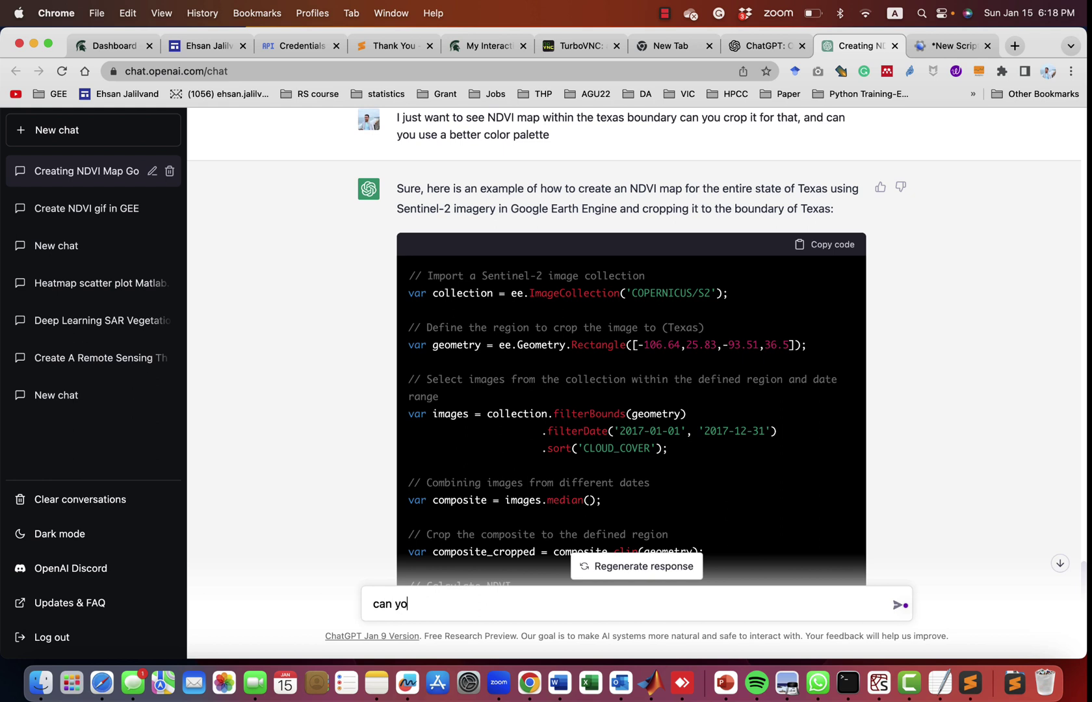
type("uggest me some nice color pale")
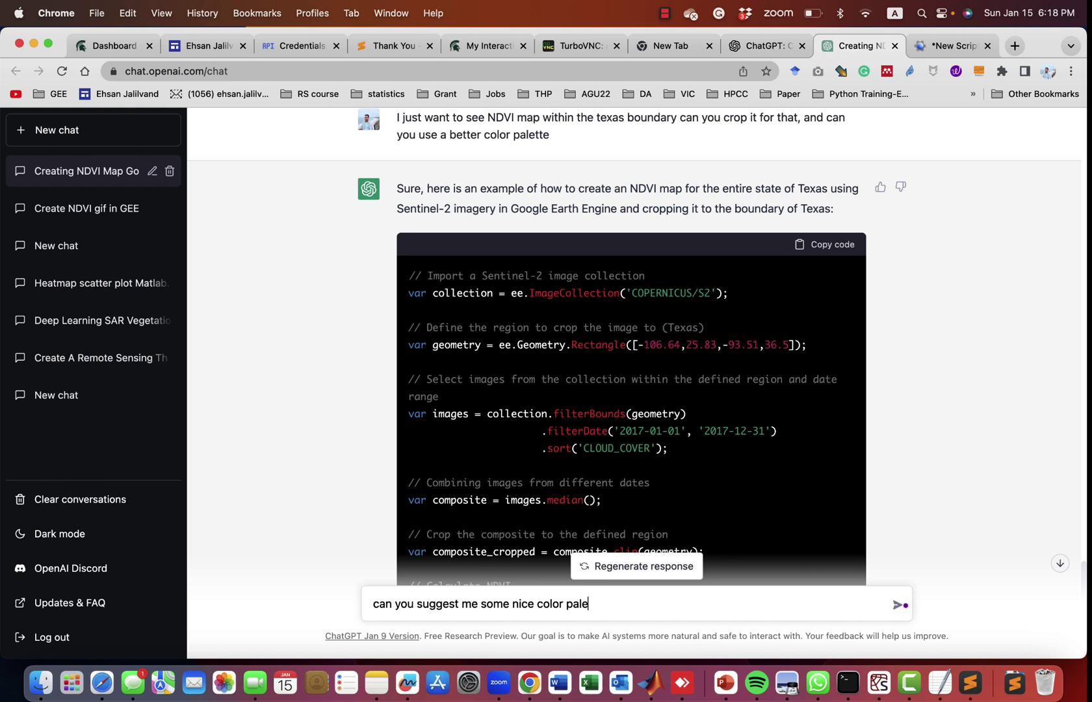
type("tte for visul")
type("izing NDVI")
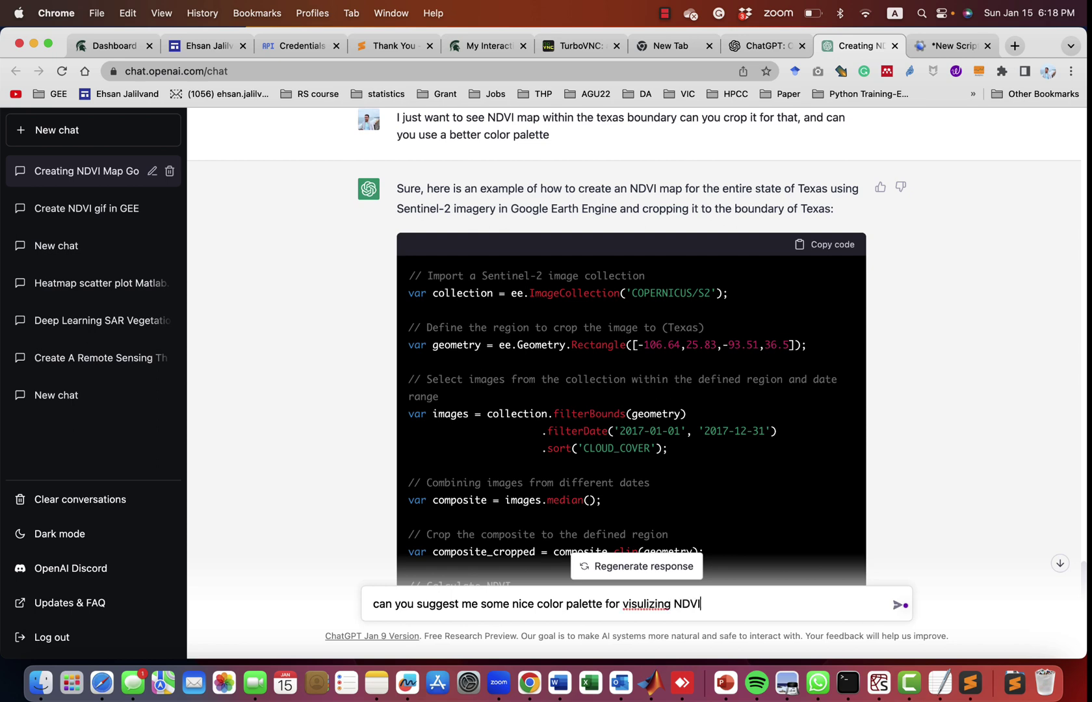
key("Return")
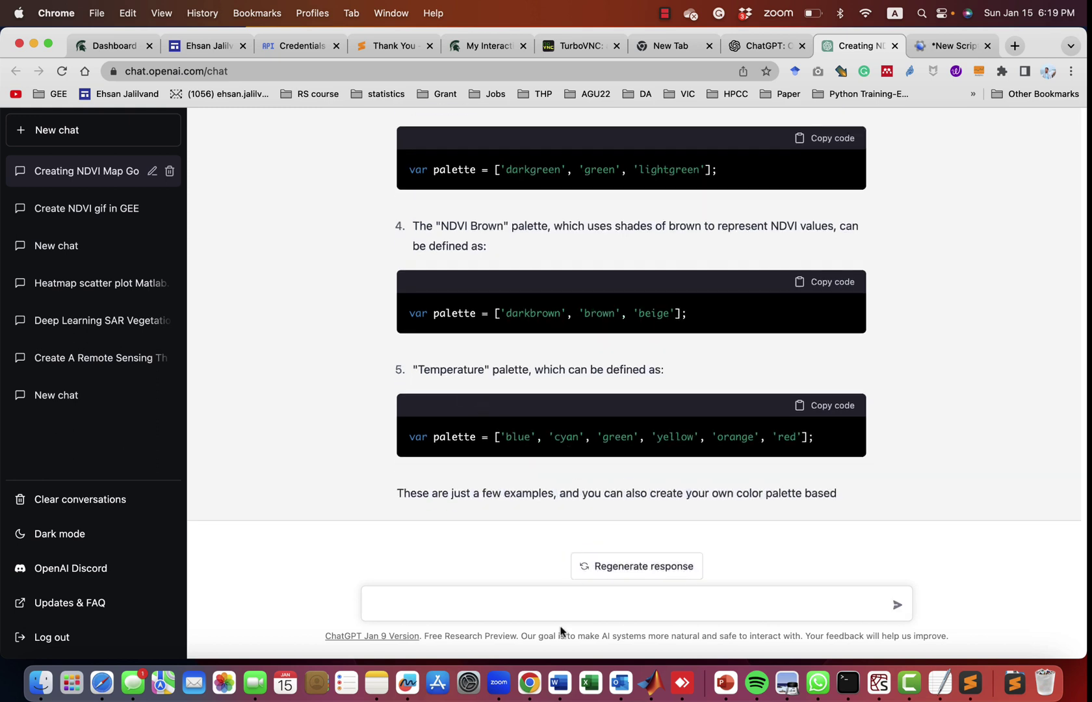
Ask ChatGPT for the complete NDVI script using the Temperature palette, fixing a typo first
left_click(546, 603)
type("can you use ")
type("temprature")
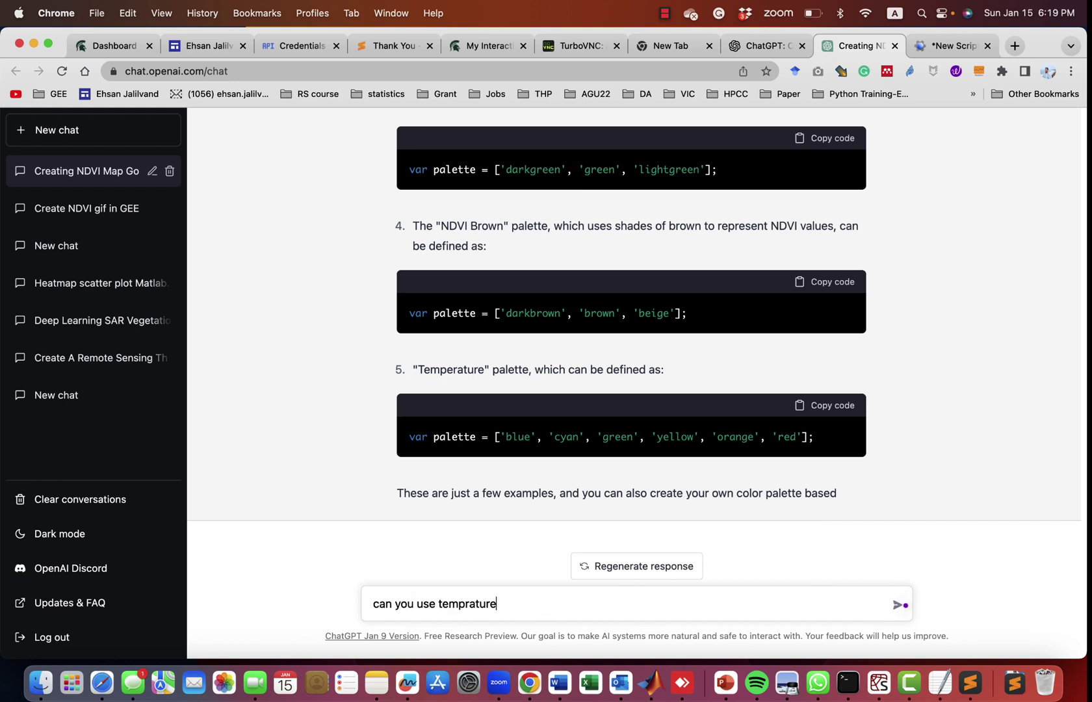
key("BackSpace")
key("BackSpace")
key("BackSpace")
key("BackSpace")
key("BackSpace")
key("BackSpace")
type("erature")
type(" color pale")
type("tte and gi")
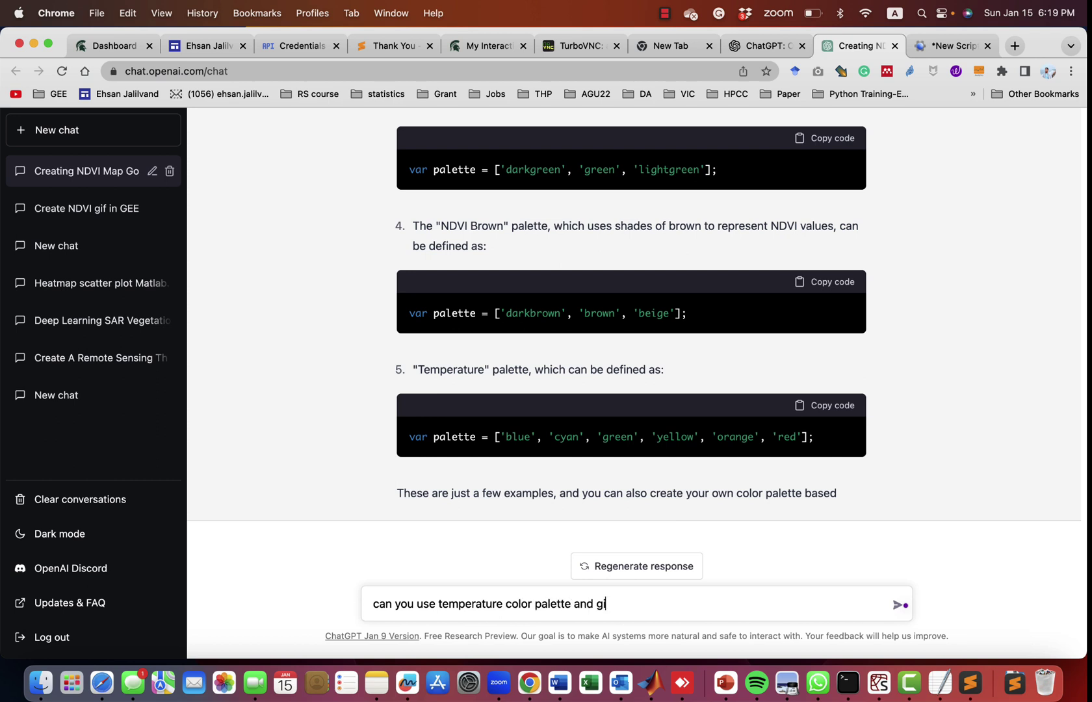
type("ve me the complete c")
type("ode")
key("Return")
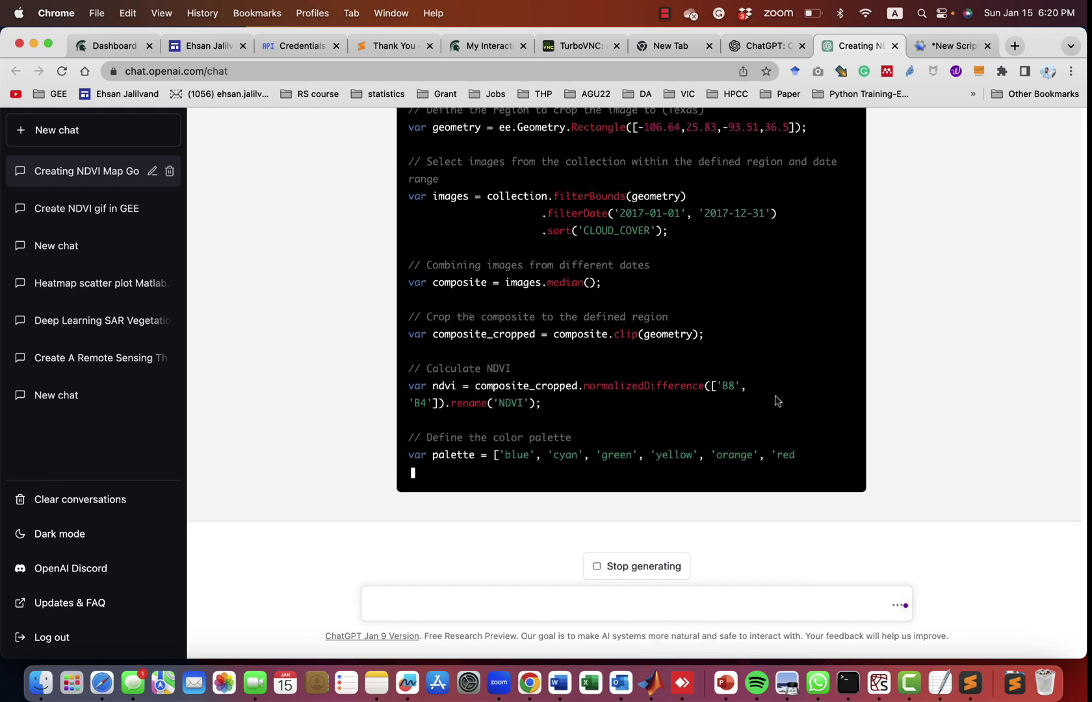
scroll(660, 513, "up", 8)
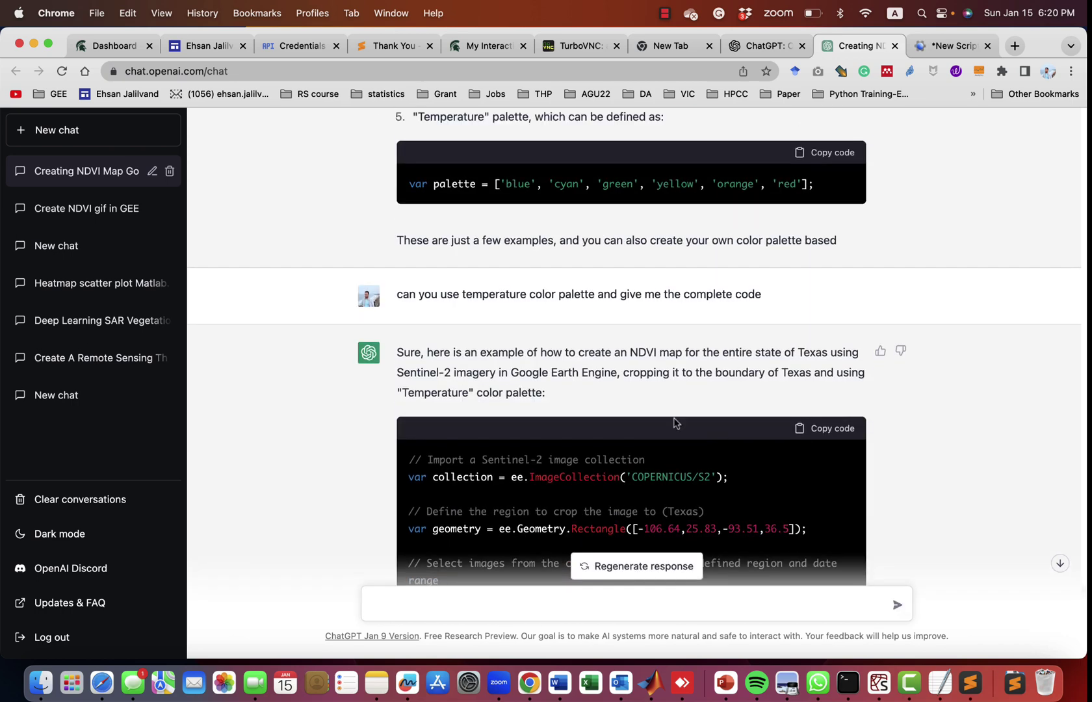
Revise the ChatGPT request to crop the output with the Texas shapefile and resubmit
left_click(880, 296)
left_click(604, 331)
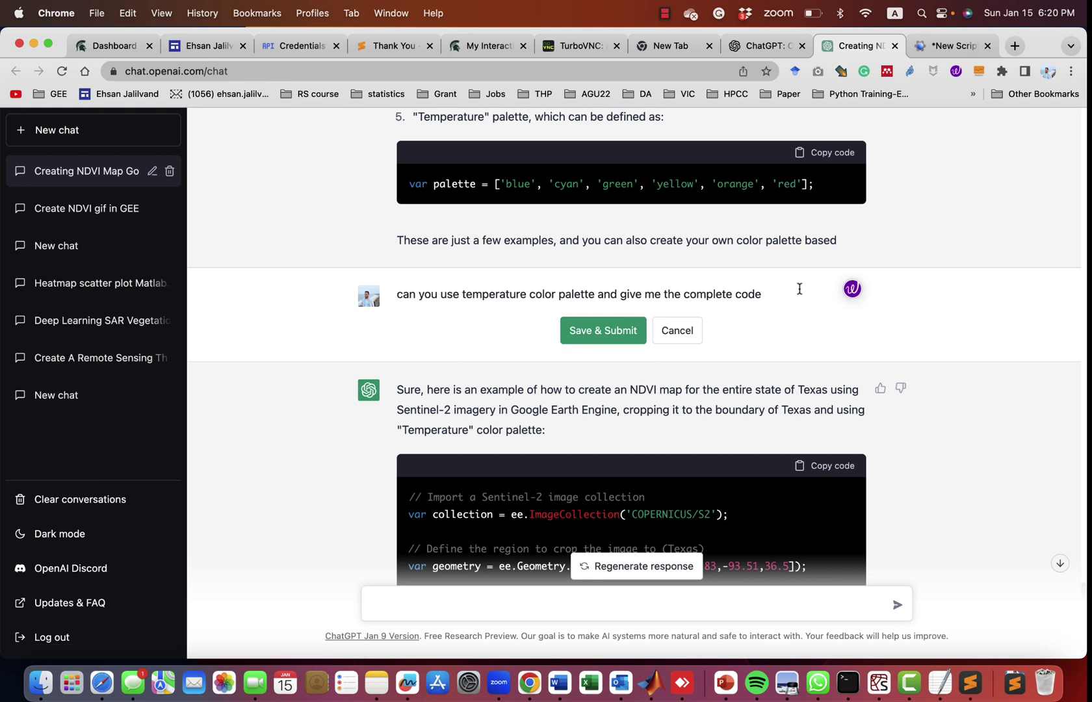
key("Return")
type("texas shape ")
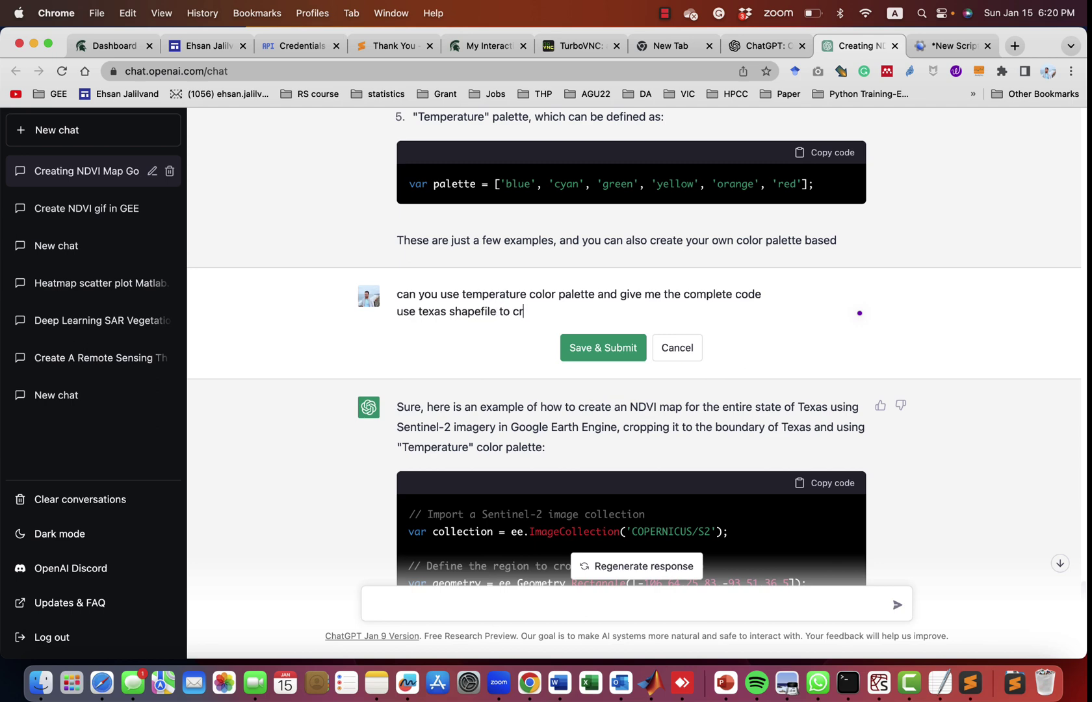
type("op the image")
left_click(603, 347)
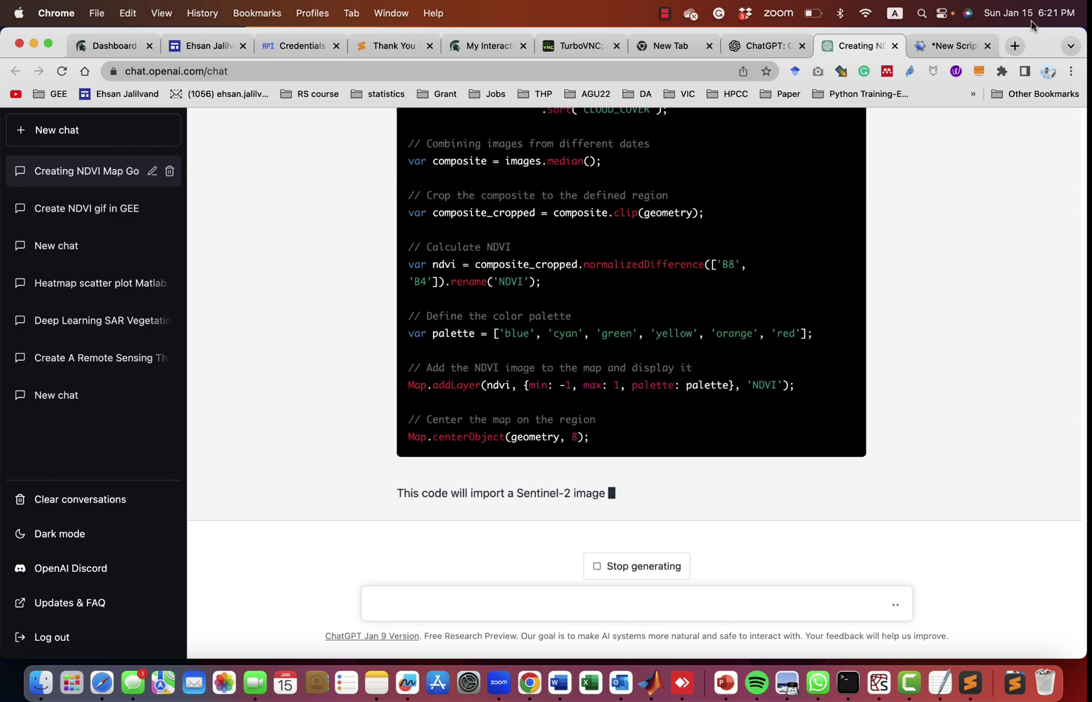
scroll(719, 237, "up", 10)
scroll(718, 236, "up", 3)
Replace the Earth Engine script with the new temperature-palette code and view the map full screen
left_click(827, 266)
left_click(947, 45)
left_click(510, 259)
key("super+a")
key("super+v")
left_click(1072, 381)
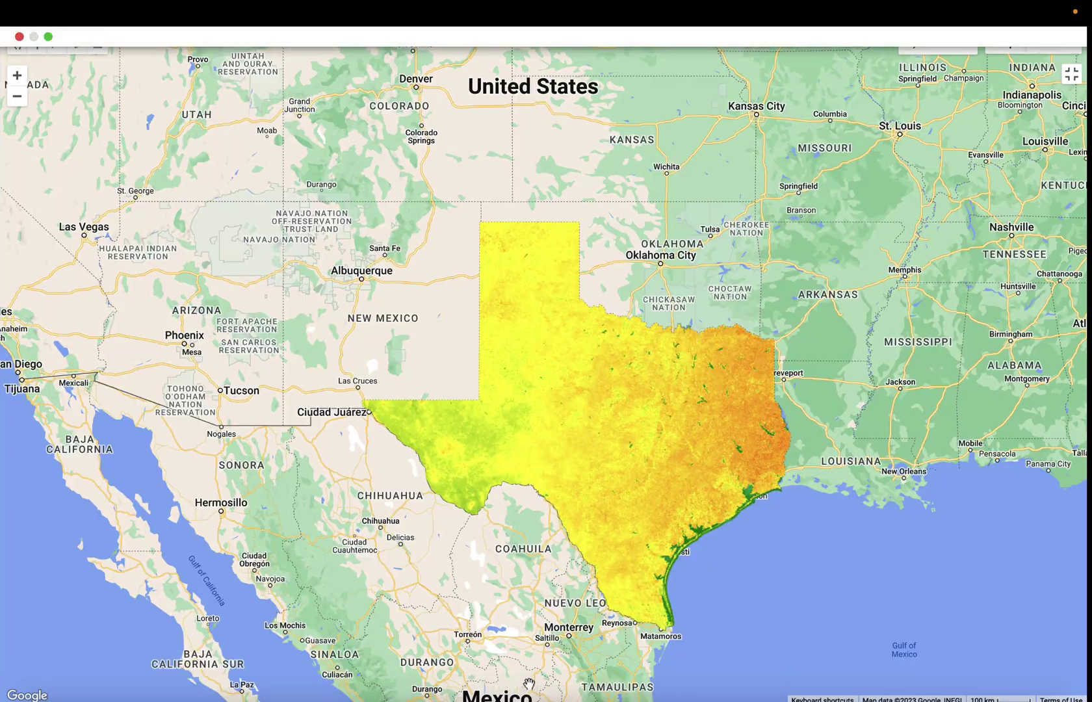
Exit full-screen after the Texas temperature-palette NDVI layer finishes rendering
key("Escape")
mouse_move(592, 6)
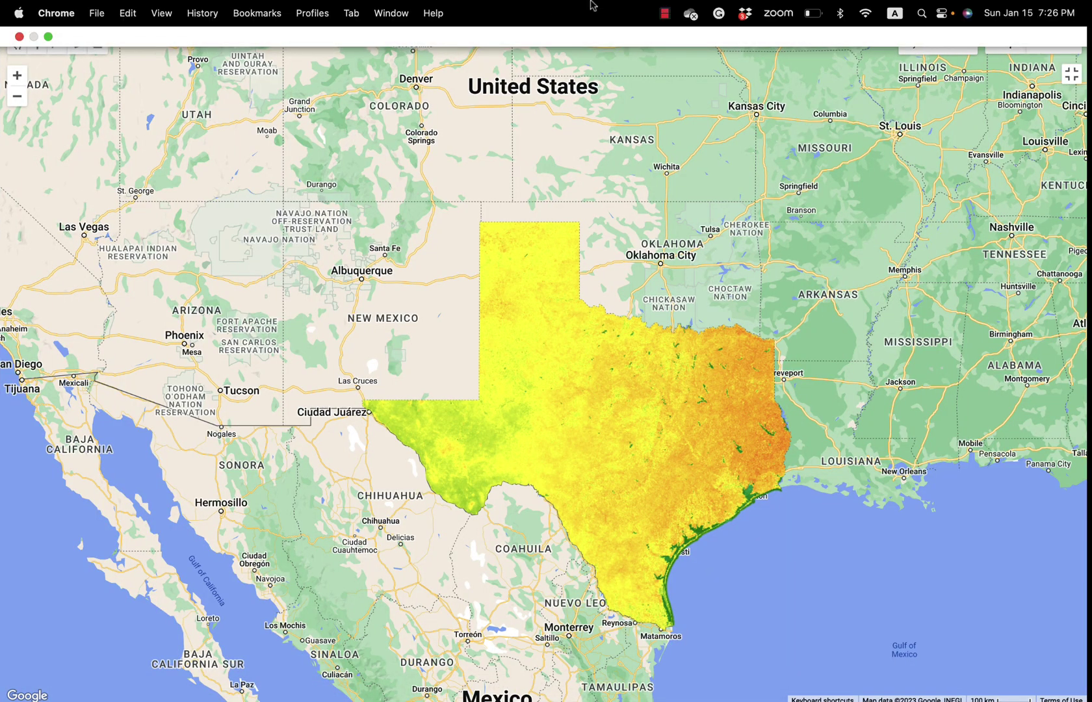